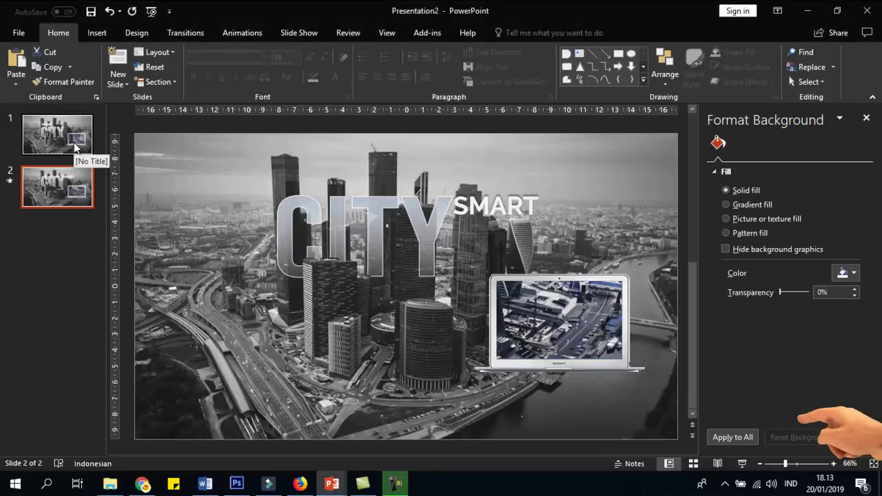
- Start the slide show from slide 2 to preview the CITY SMART skyline slide with its laptop video
left_click(741, 463)
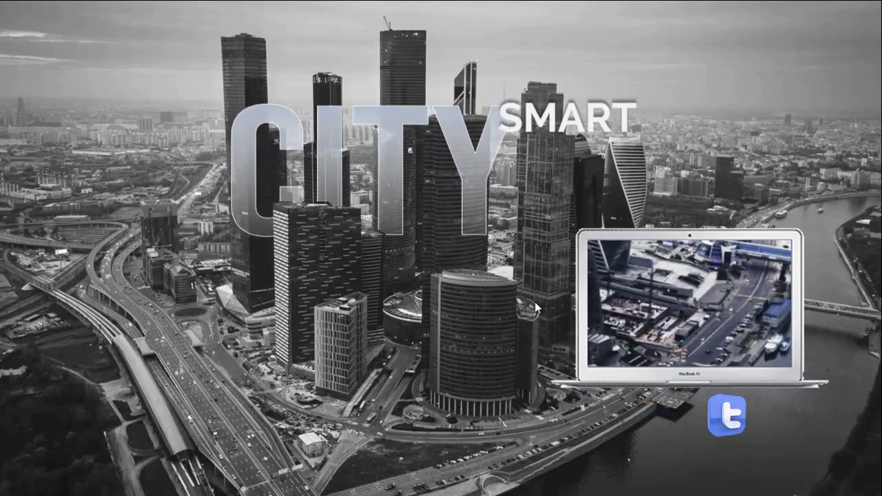
- End the slide show and add a new third slide with all placeholders removed
key("Escape")
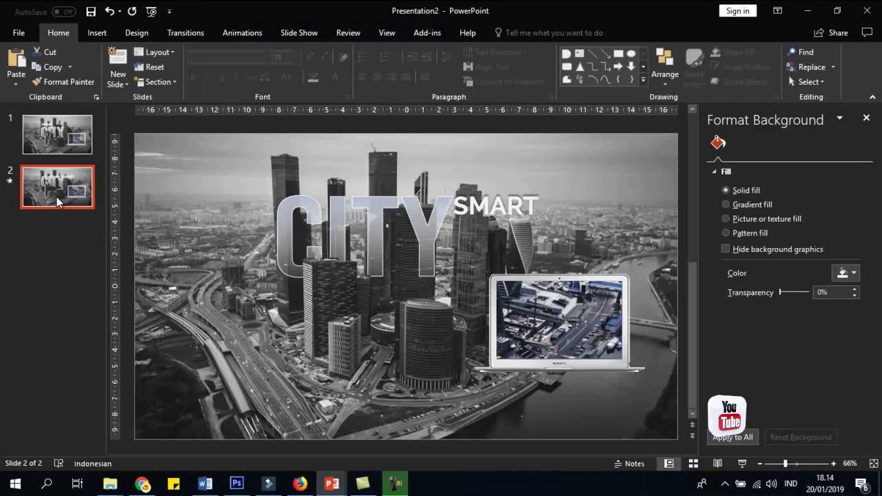
key("Return")
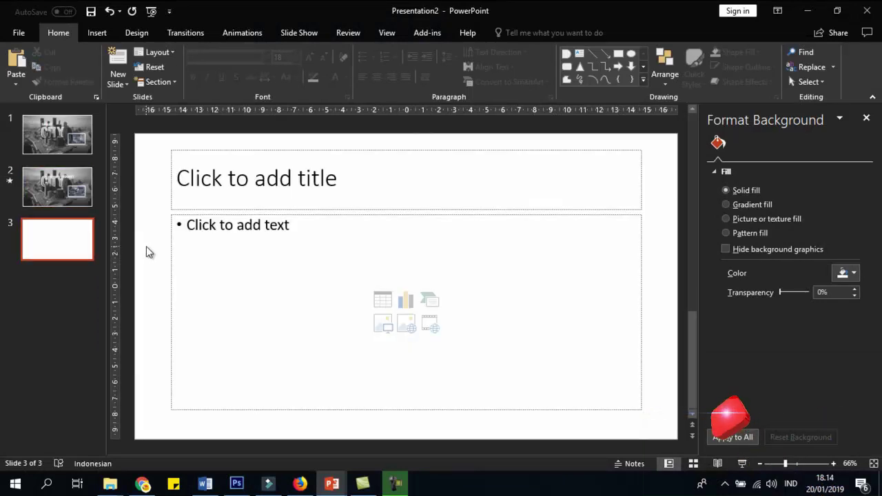
key("ctrl+a")
key("Delete")
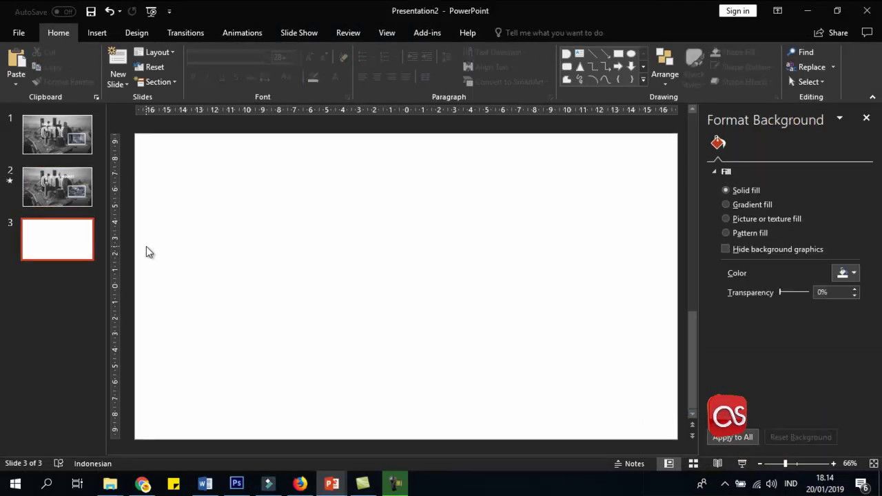
- Insert the colour city photo (image 1) onto slide 3
left_click(97, 32)
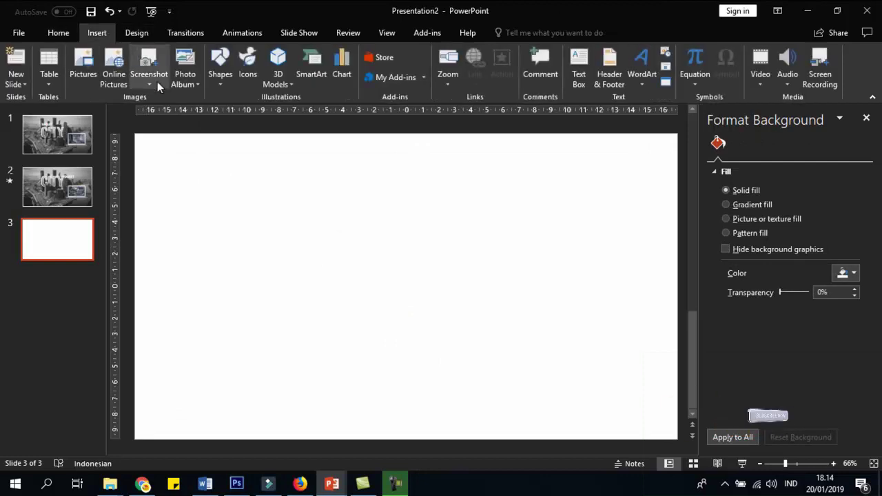
left_click(83, 66)
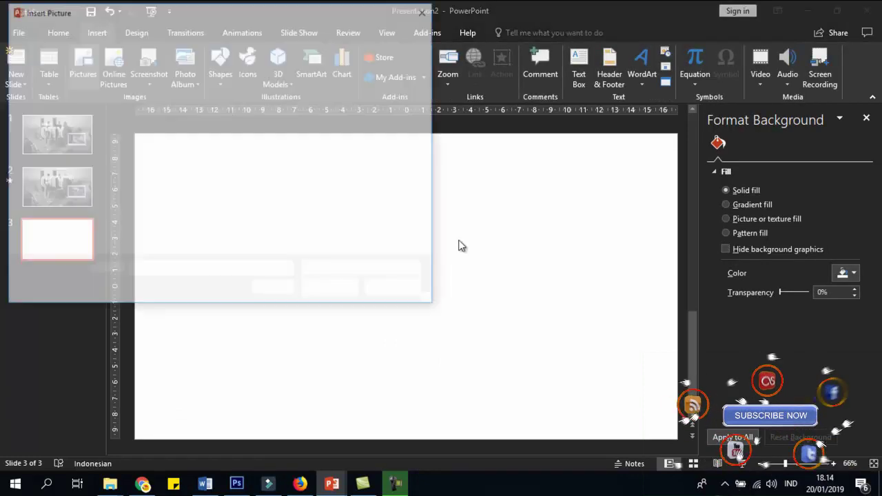
left_click(157, 111)
left_click(326, 290)
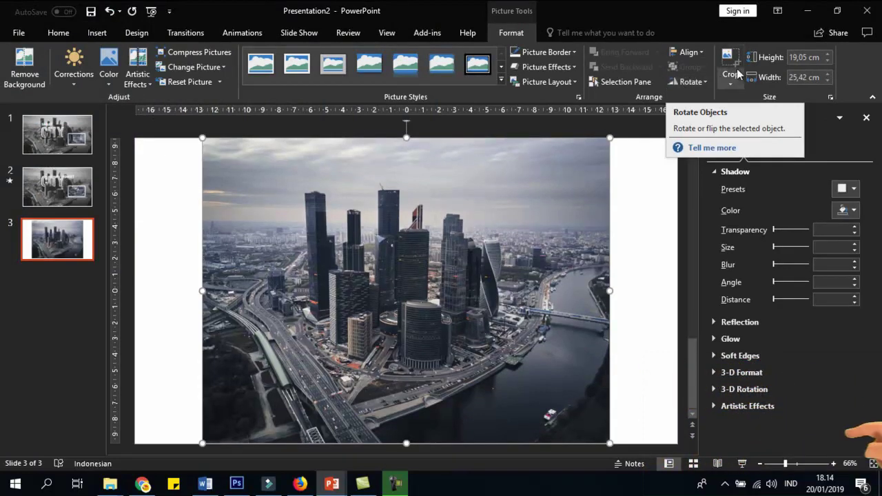
- Crop the city photo to 16:9 and stretch it to fill the slide at 33,87 × 19,05 cm
left_click(740, 75)
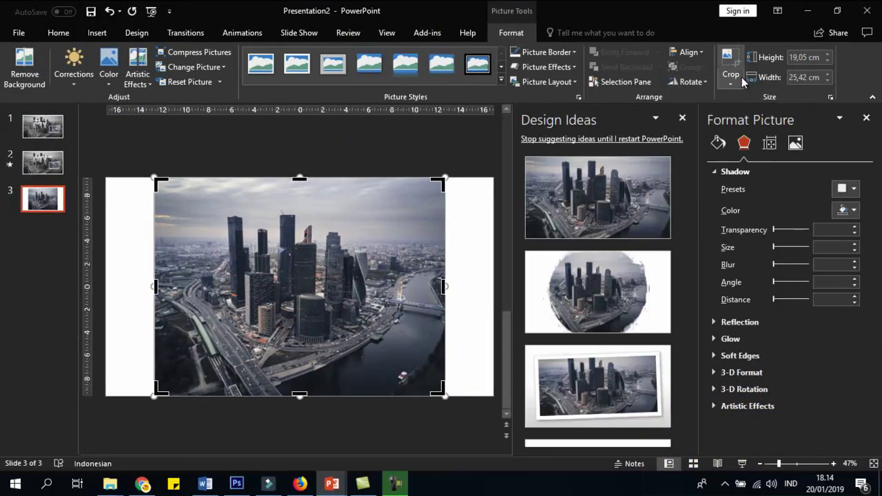
left_click(736, 78)
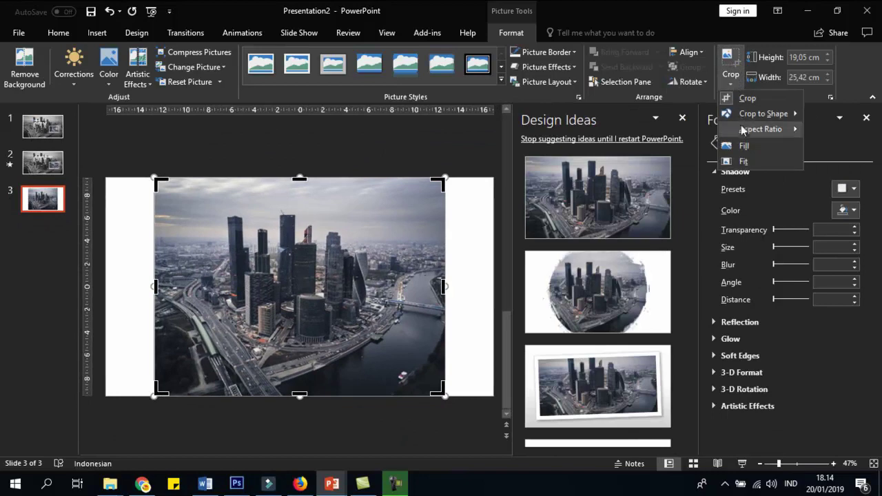
mouse_move(768, 131)
left_click(831, 314)
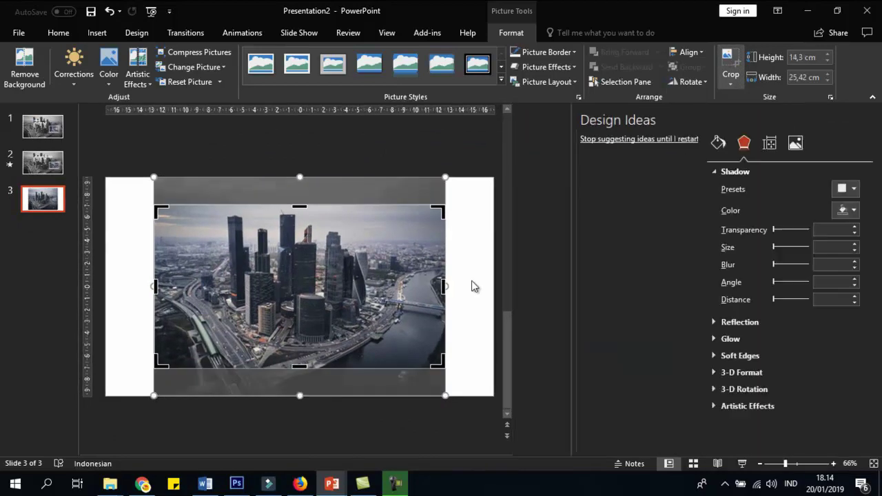
left_click(731, 61)
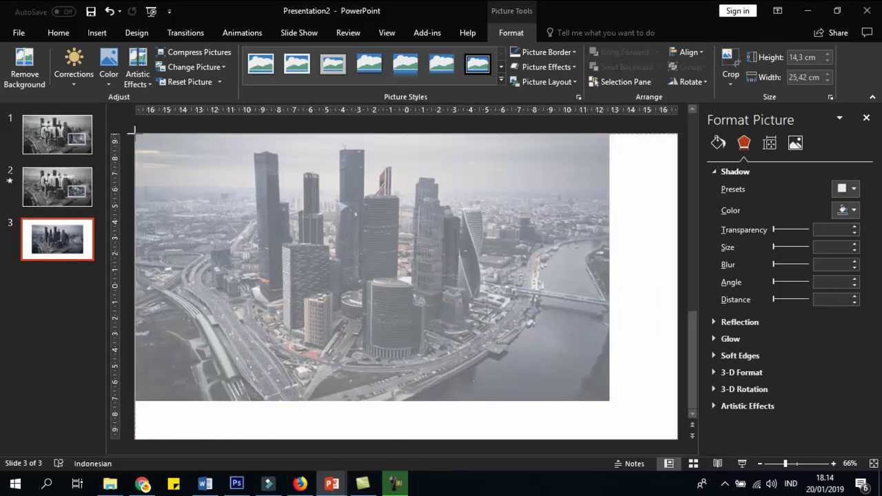
left_click_drag(202, 169, 136, 135)
left_click_drag(609, 409, 677, 443)
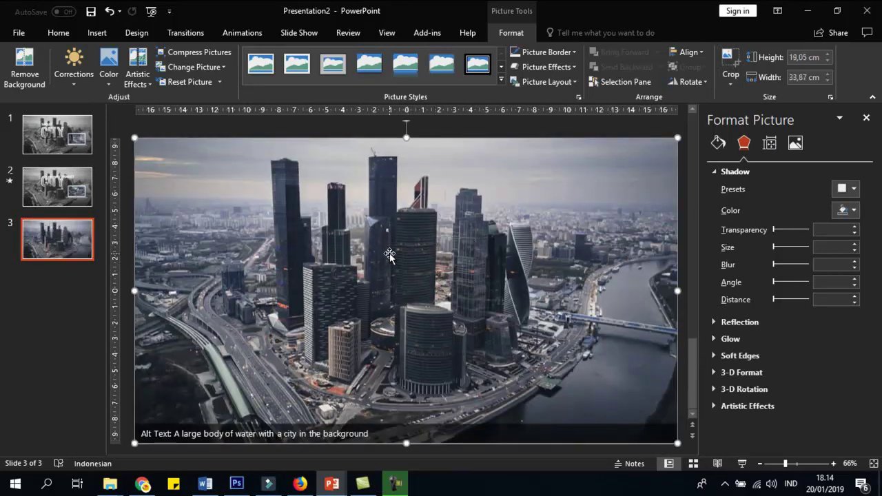
- Duplicate the photo and align the colour copy exactly over the original
left_click_drag(390, 257, 367, 254)
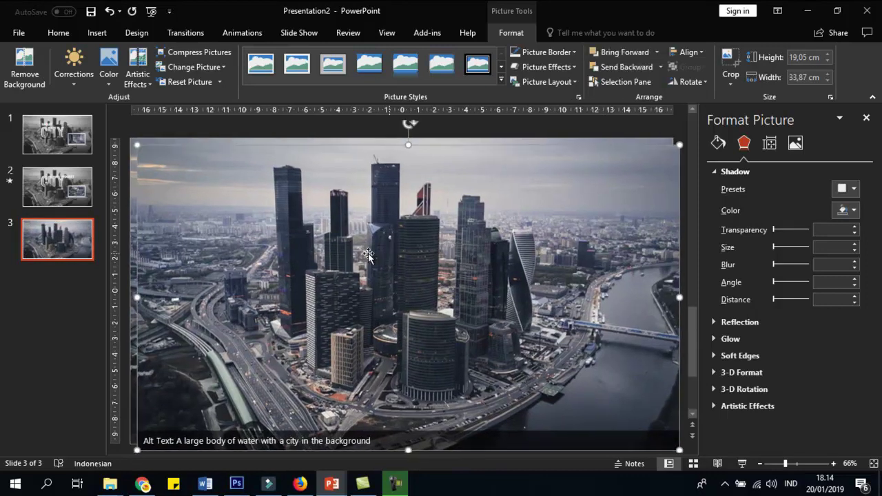
left_click_drag(190, 229, 159, 234)
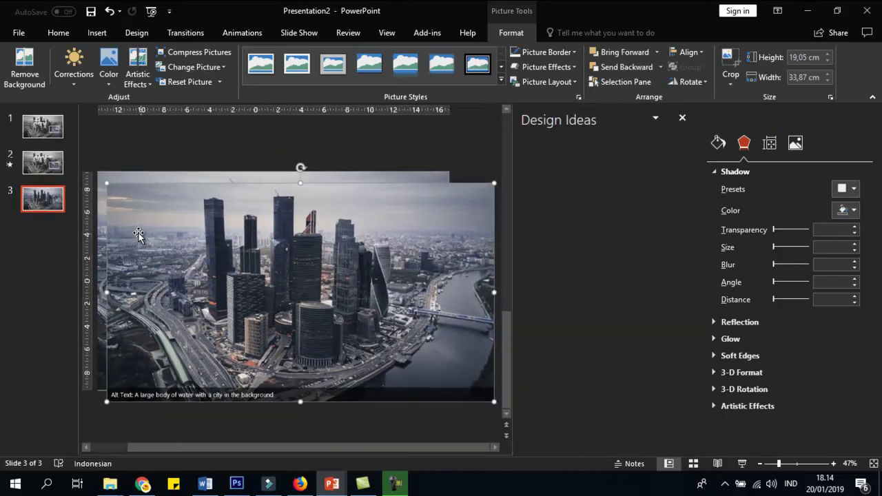
left_click(682, 118)
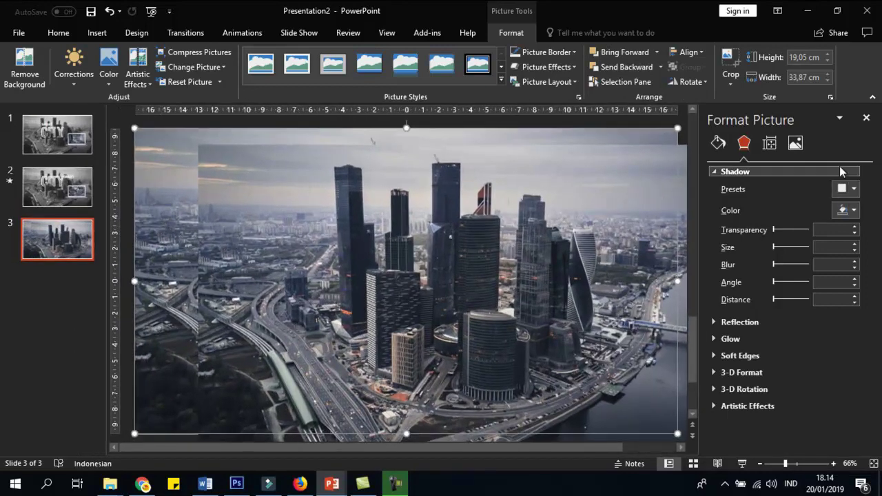
left_click(794, 143)
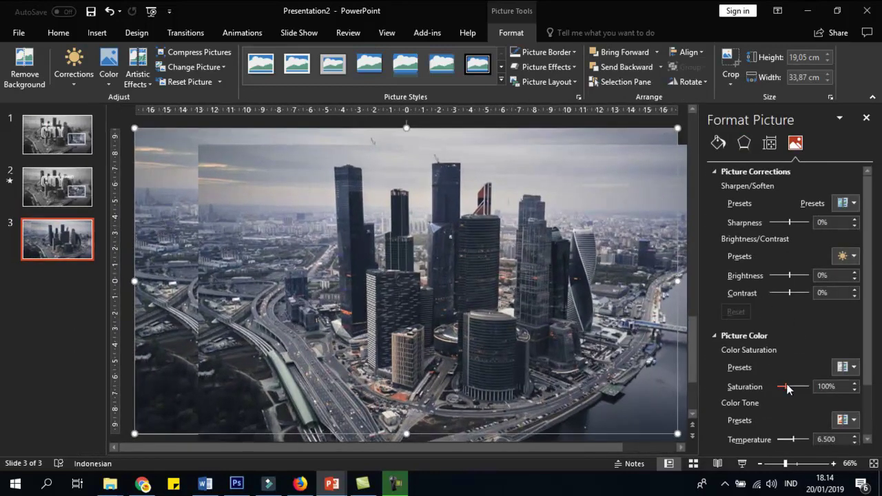
left_click(313, 253)
left_click_drag(312, 250, 248, 231)
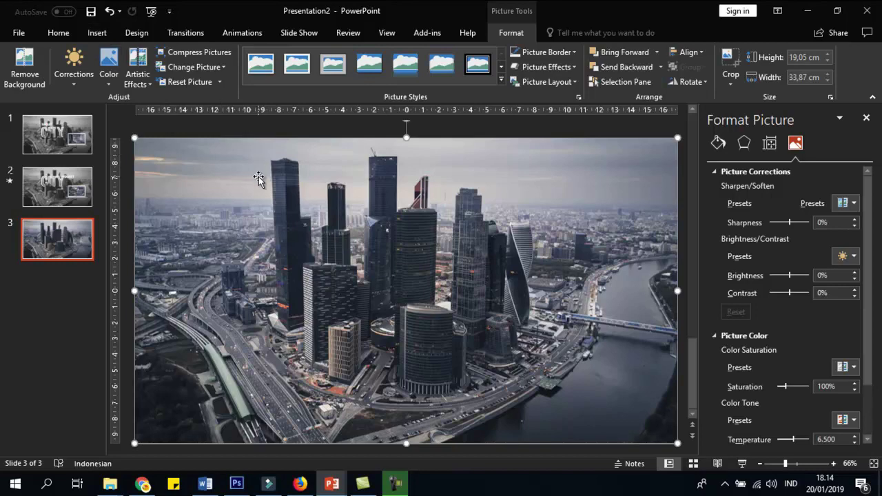
- Insert the laptop image (image 2), enlarged to about 12,07 × 7,5 cm, in the lower right
left_click(97, 33)
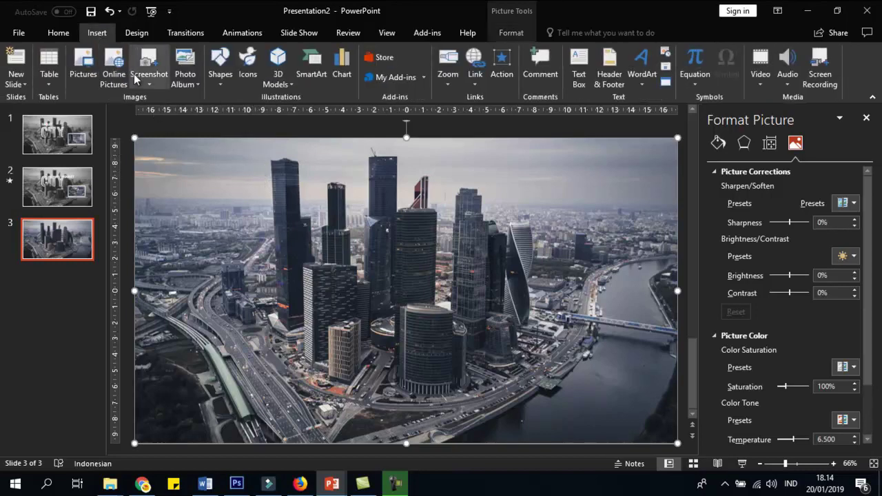
left_click(84, 73)
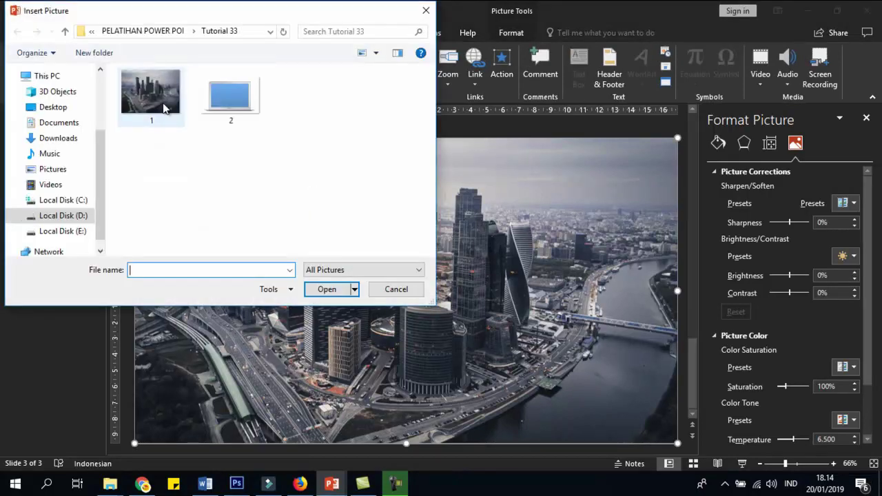
left_click(231, 96)
left_click(327, 293)
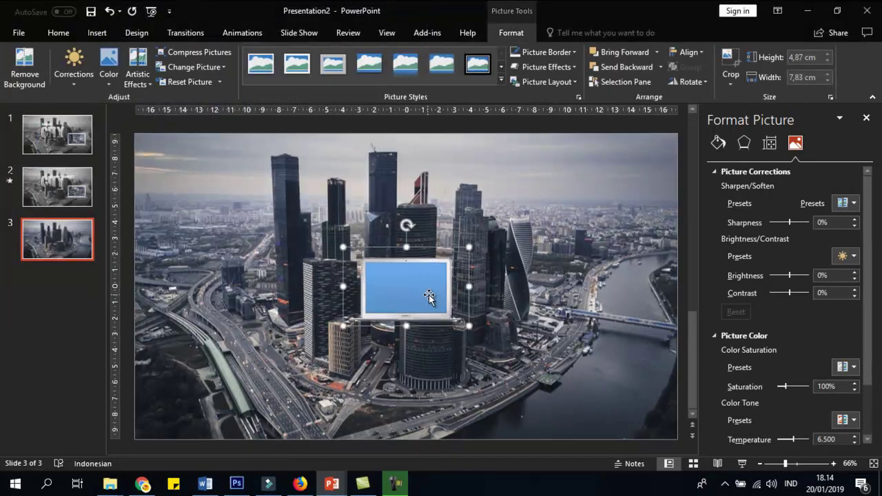
left_click_drag(438, 293, 575, 318)
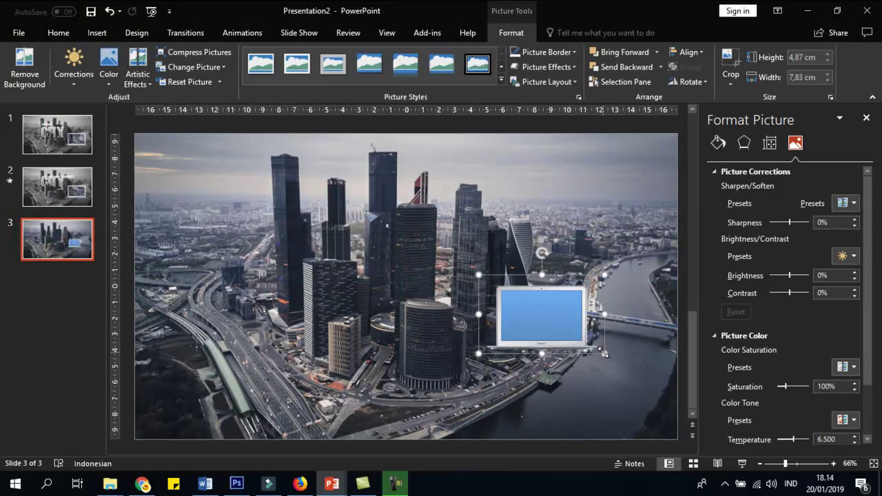
mouse_move(605, 353)
left_mouse_down()
mouse_move(645, 392)
mouse_move(672, 398)
mouse_move(588, 343)
left_mouse_up()
left_click(421, 386)
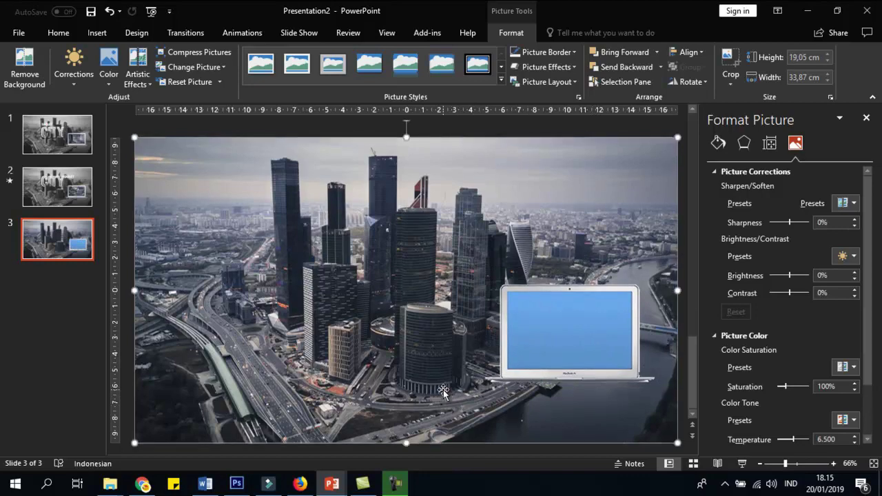
- Bring the colour city photo in front of the laptop and crop it to 4,91 × 7,82 cm, filling the screen
right_click(407, 379)
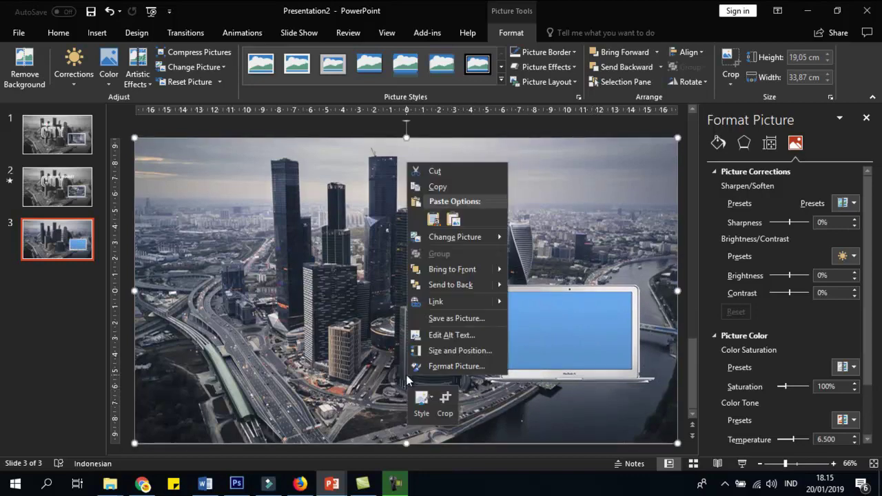
left_click(455, 270)
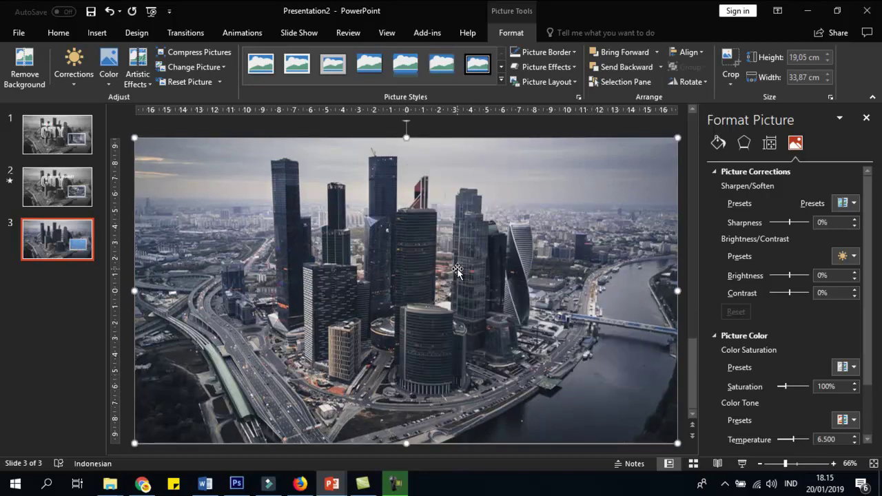
left_click(729, 58)
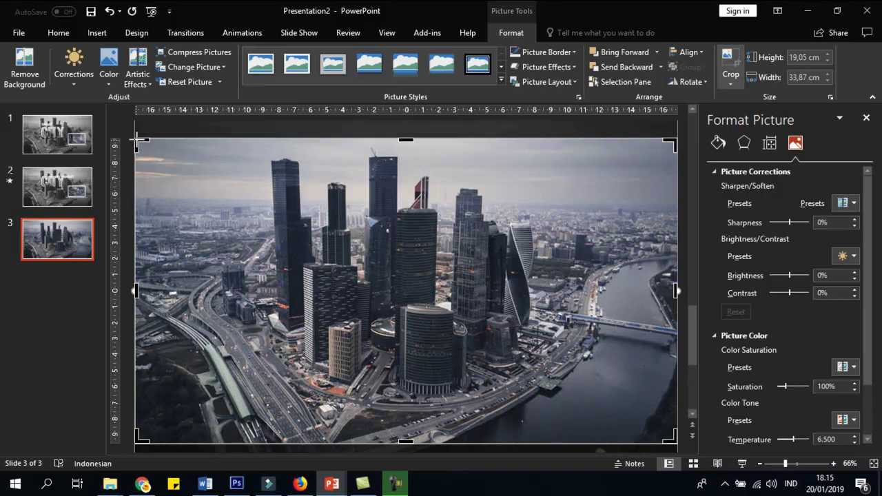
left_click_drag(138, 140, 507, 288)
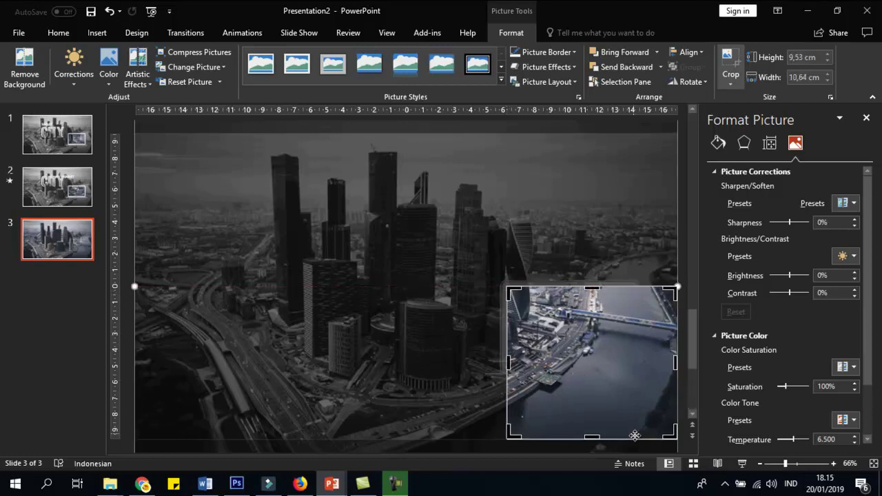
left_click_drag(669, 435, 633, 367)
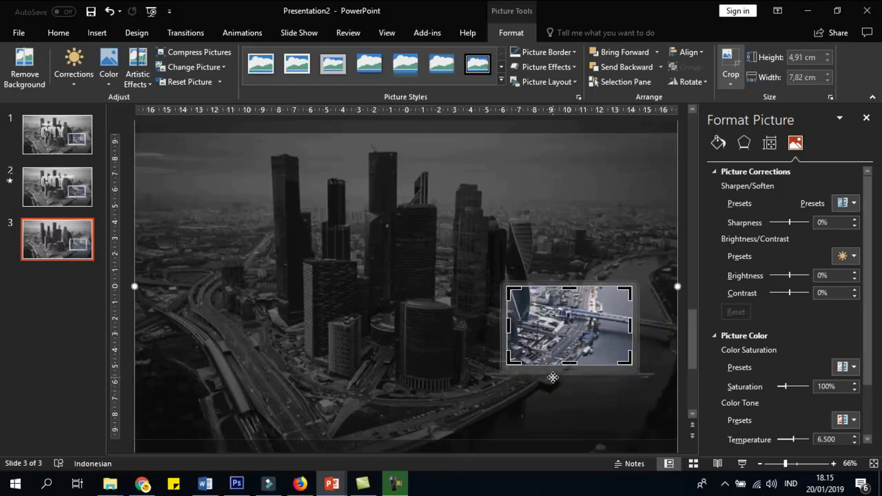
left_click(726, 58)
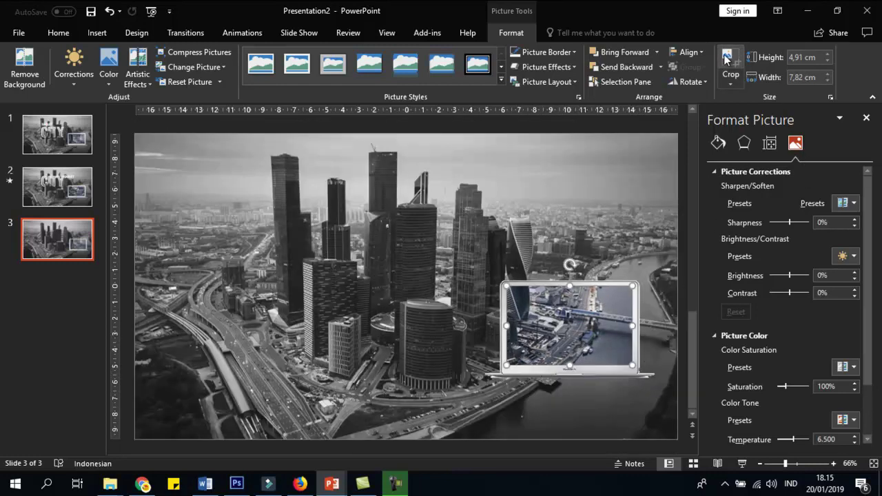
- Raise the contrast of the photo in the laptop screen to 18%
left_click(853, 290)
left_click(852, 290)
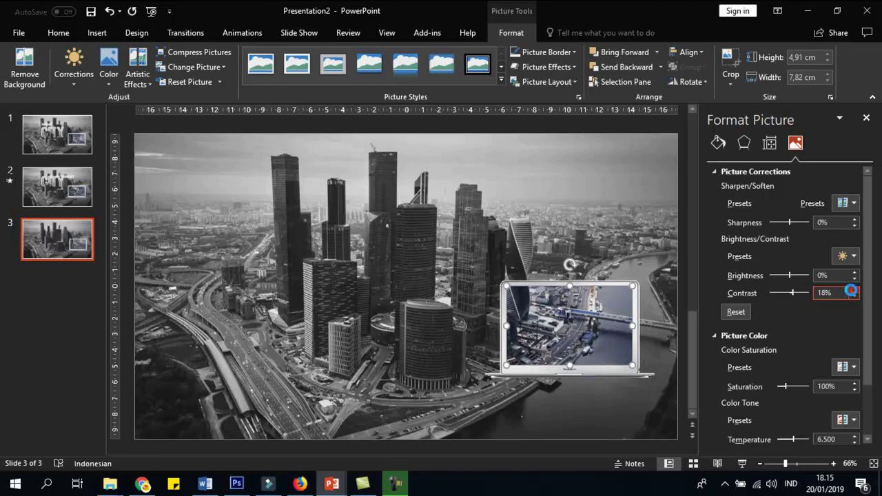
left_click(472, 236)
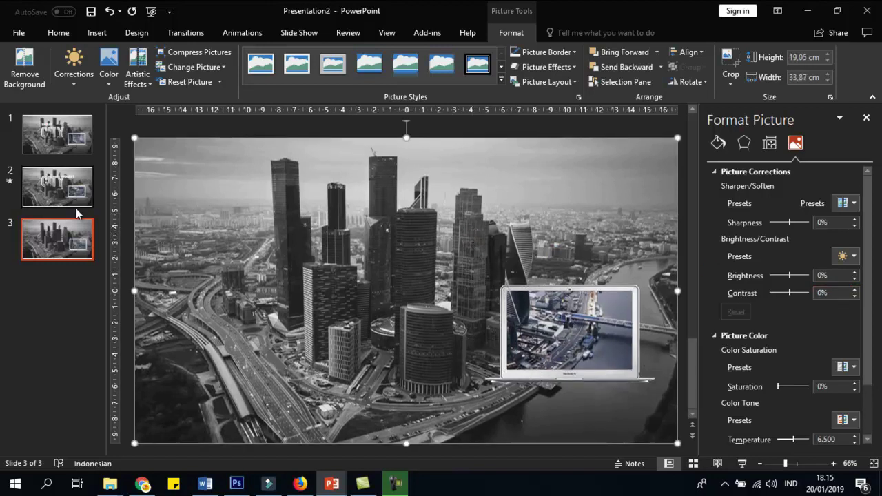
left_click(97, 33)
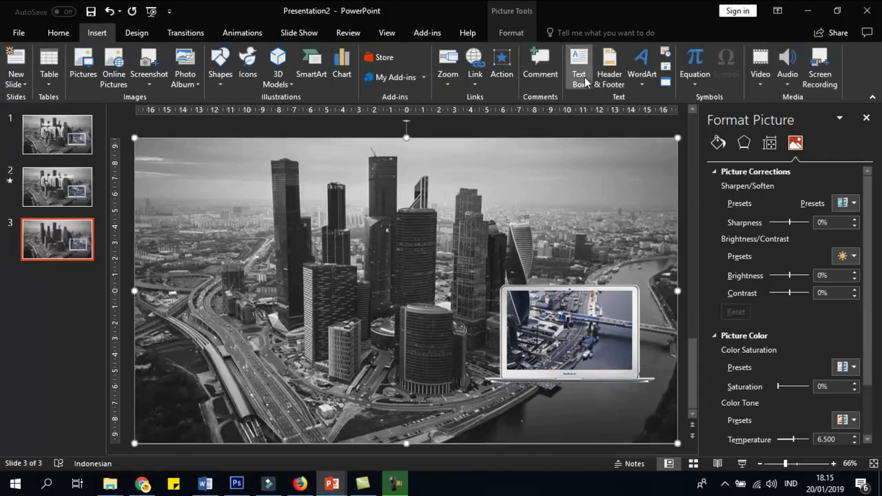
- Add a black 'CITY' text box in Bebas Neue at 200 pt near the slide centre
left_click(579, 69)
left_click(208, 253)
type("200")
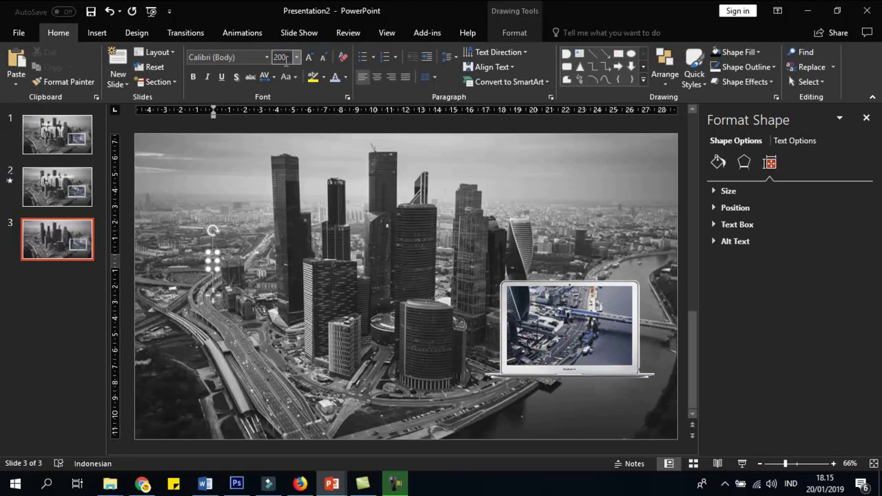
key("Return")
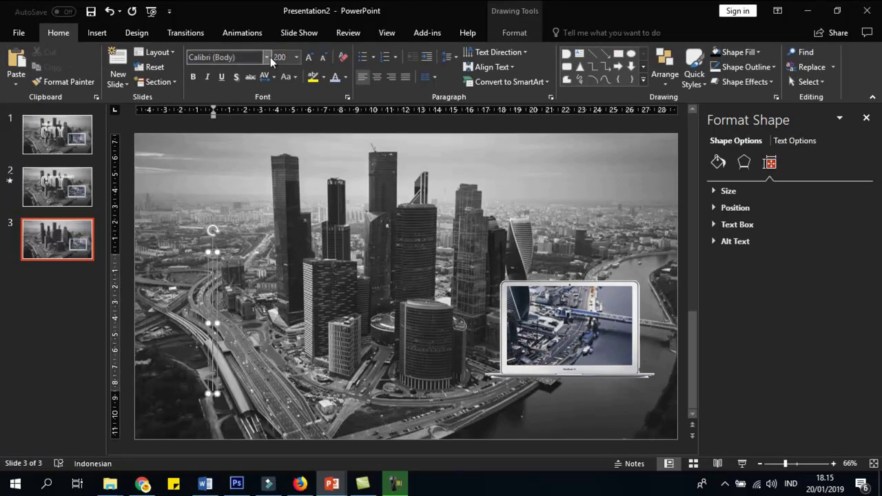
left_click(267, 58)
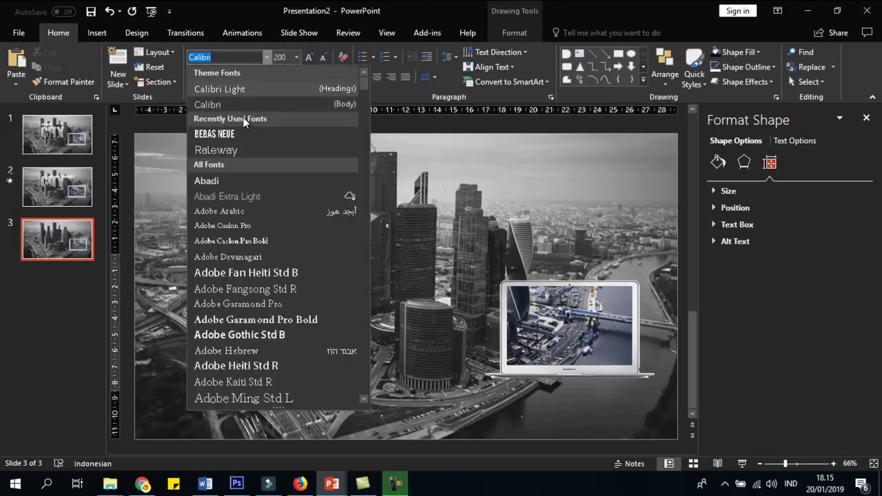
left_click(231, 136)
type("CIT")
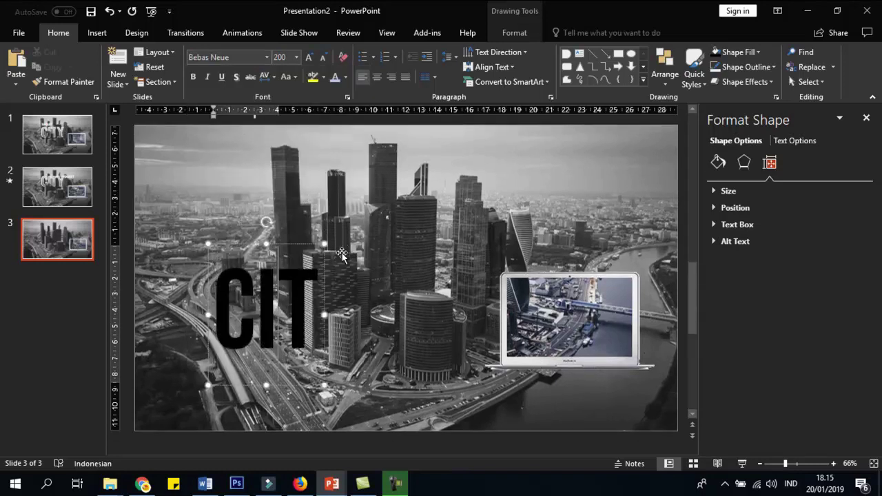
type("Y")
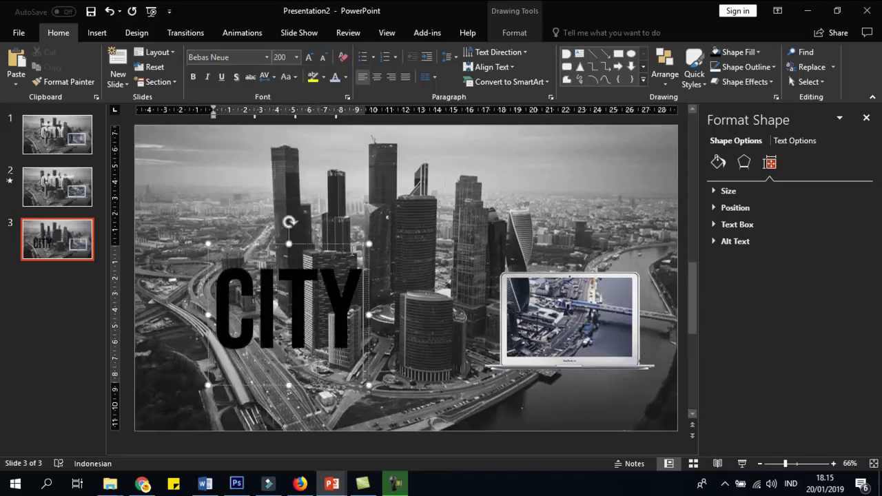
left_click_drag(323, 245, 386, 207)
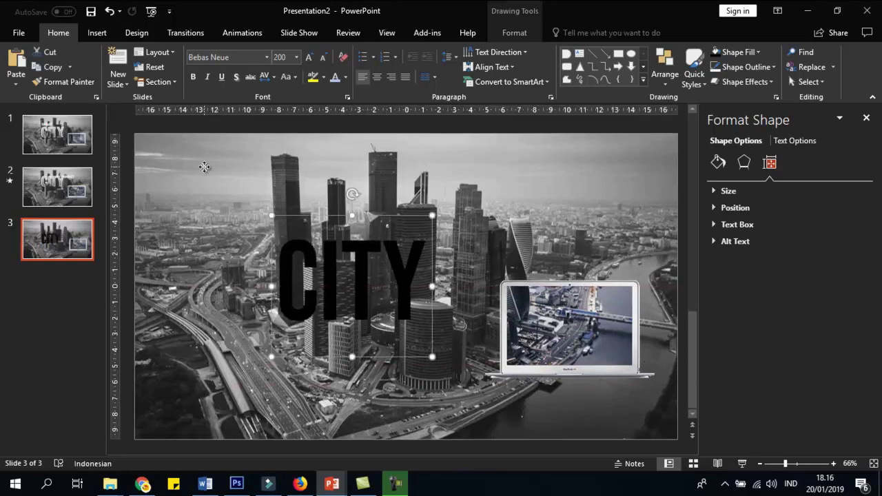
left_click(204, 167)
- Draw a blue rectangle covering the CITY text
left_click(97, 33)
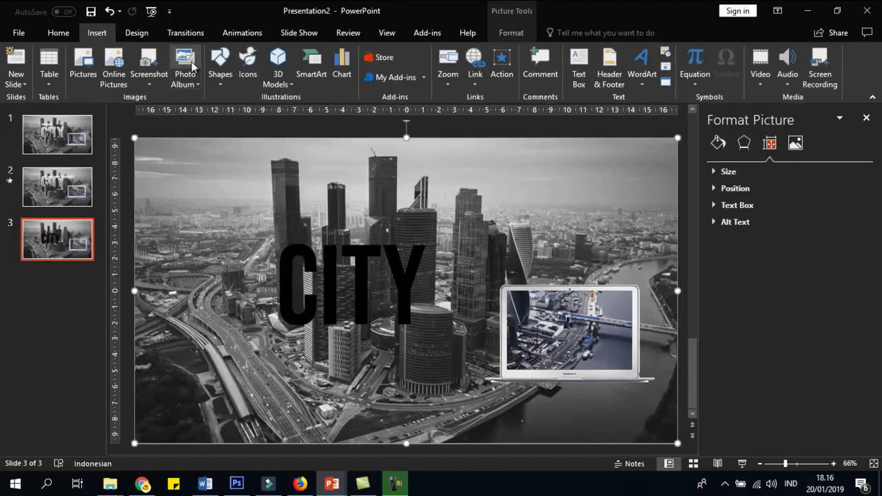
left_click(221, 69)
left_click(266, 111)
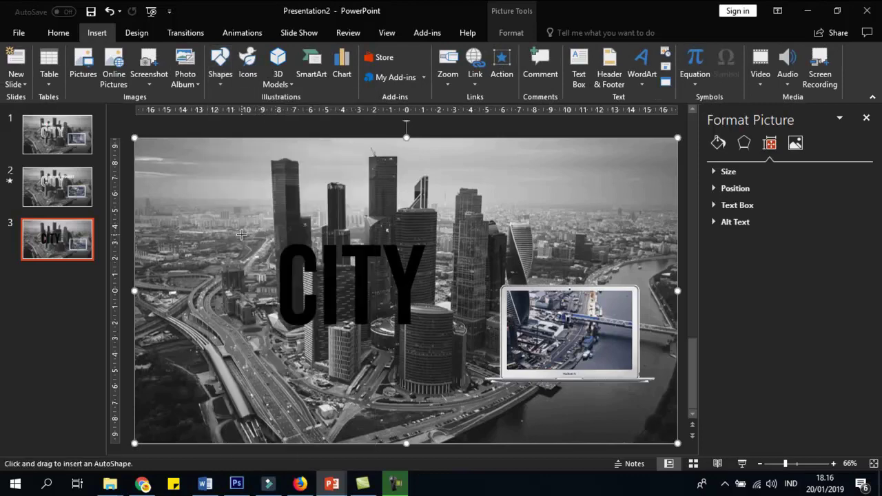
mouse_move(214, 233)
left_mouse_down()
mouse_move(402, 346)
mouse_move(405, 340)
left_mouse_up()
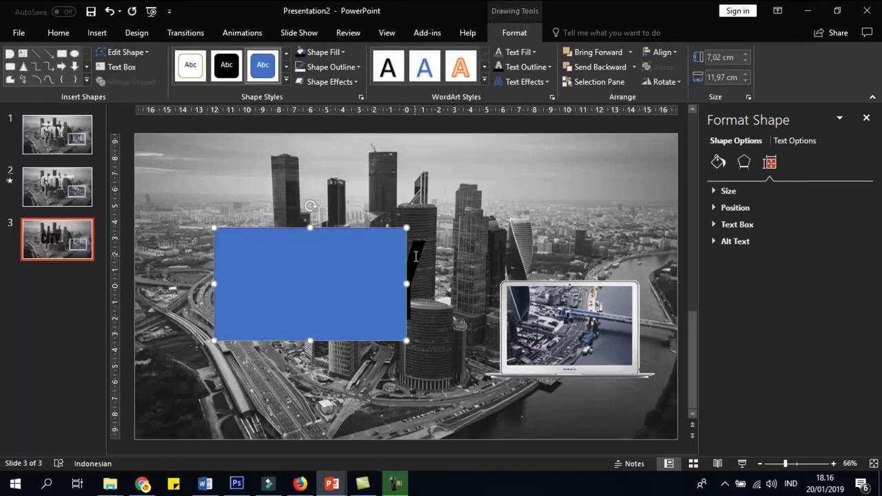
left_click(419, 254)
- Bring CITY in front, centre it on the rectangle, and intersect the two shapes
left_click(418, 219)
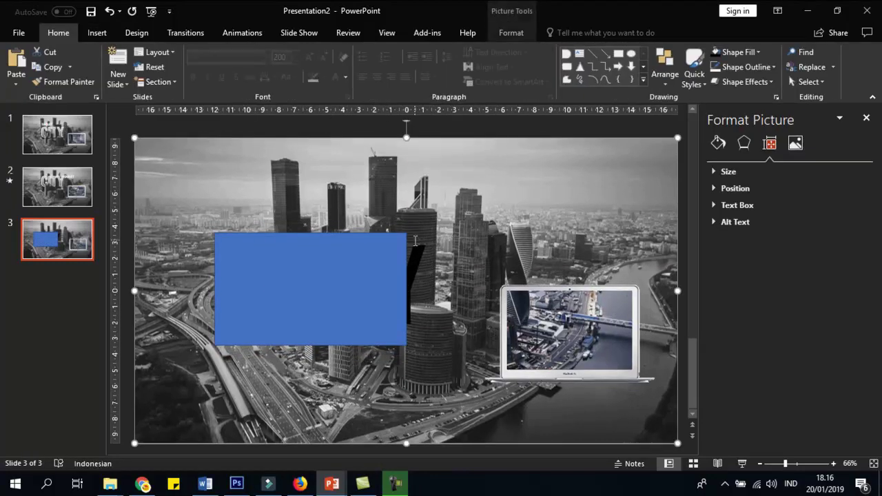
left_click(421, 216)
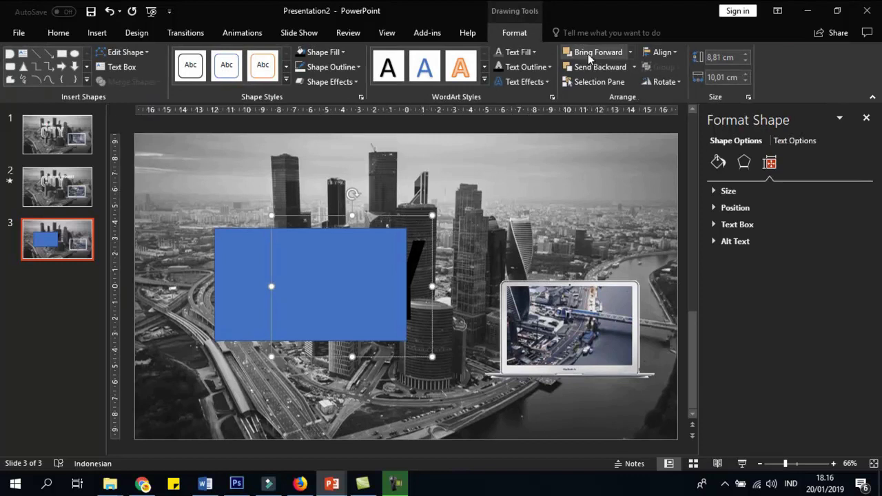
left_click(588, 53)
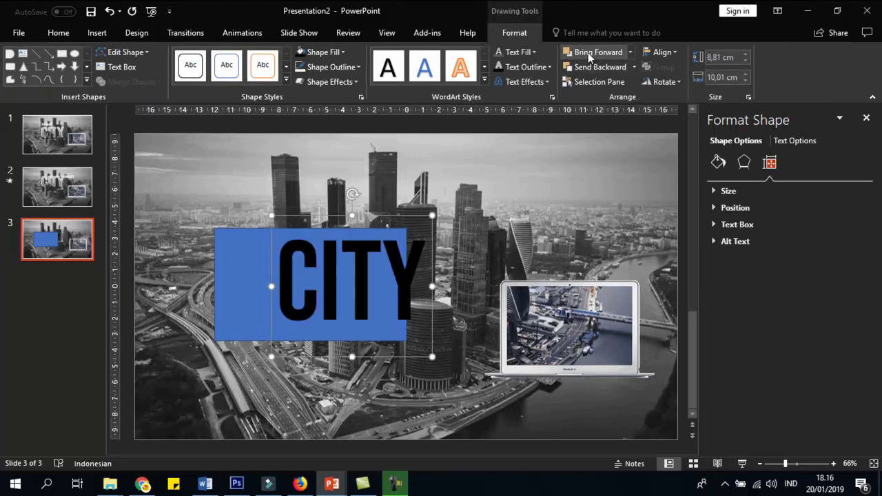
left_click_drag(328, 217, 285, 224)
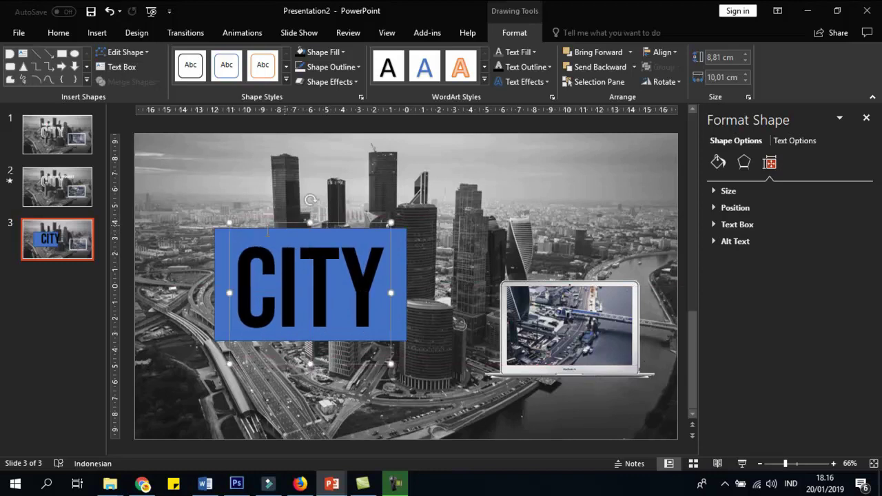
left_click(215, 238, "shift")
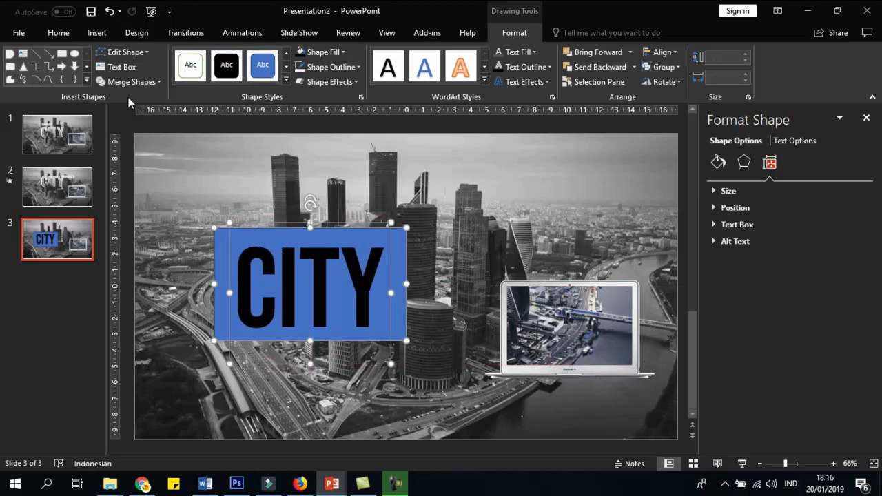
left_click(128, 82)
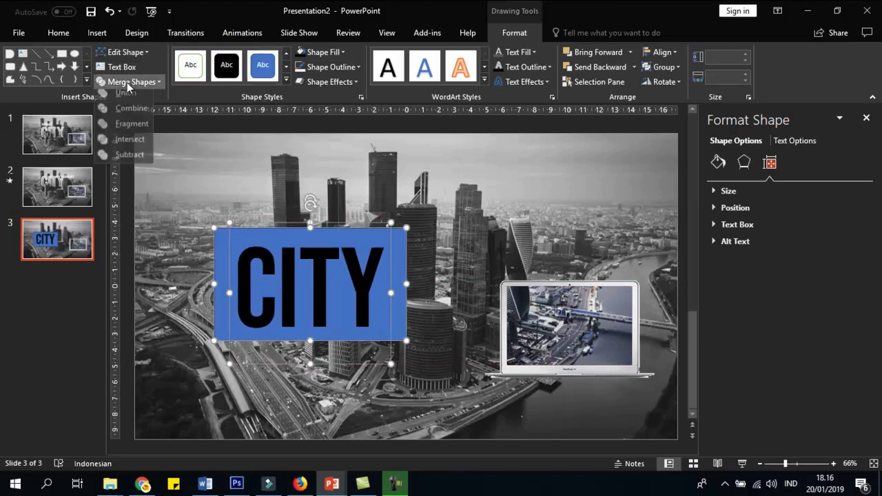
left_click(130, 145)
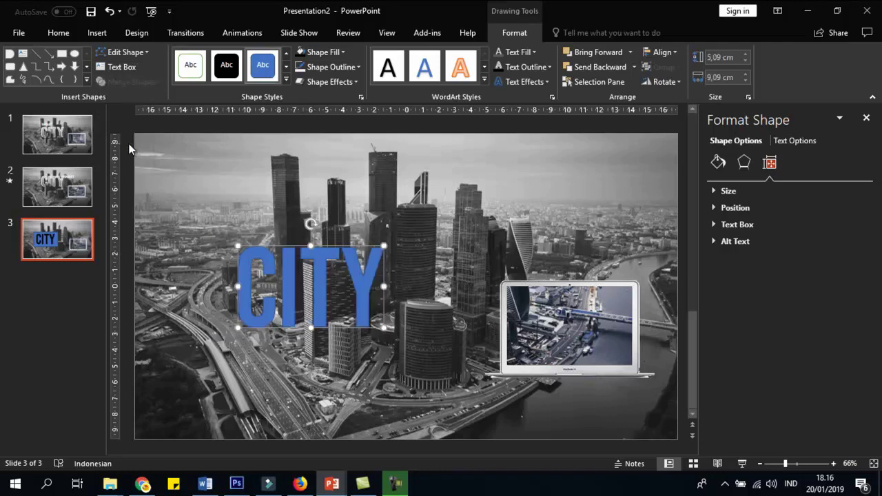
- Give the CITY letters a translucent 90° linear gradient fill
left_click(300, 67)
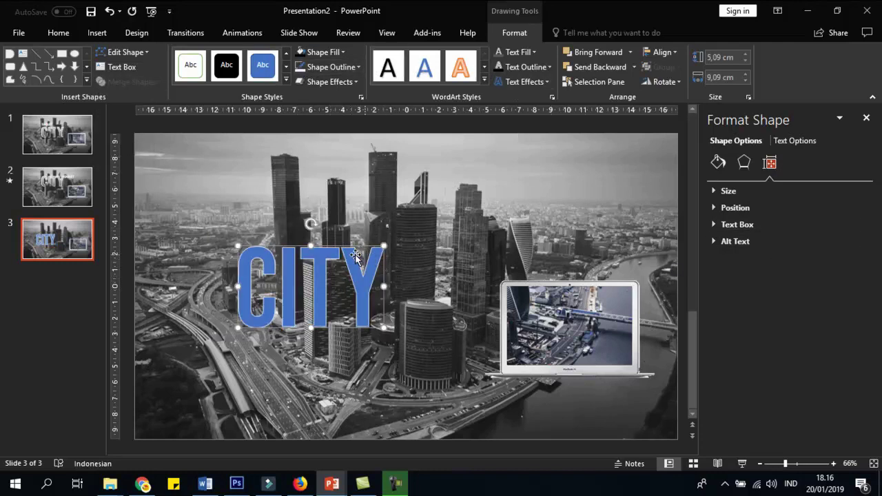
left_click(717, 168)
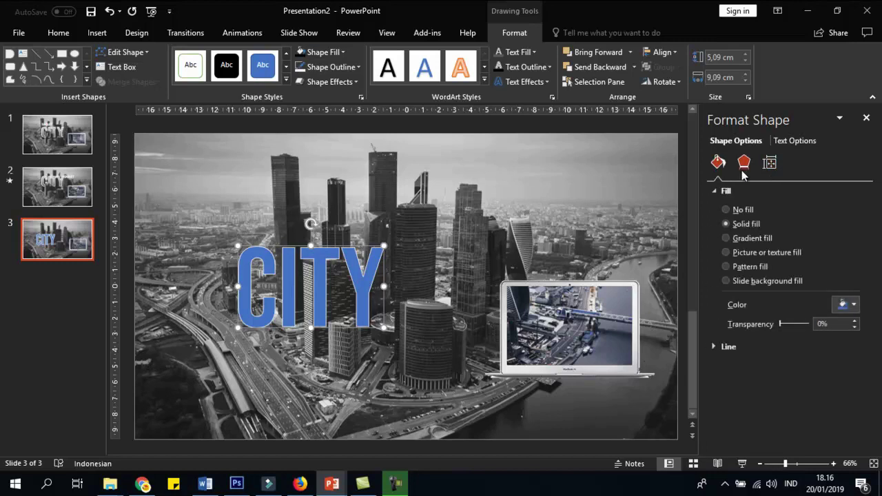
left_click(735, 239)
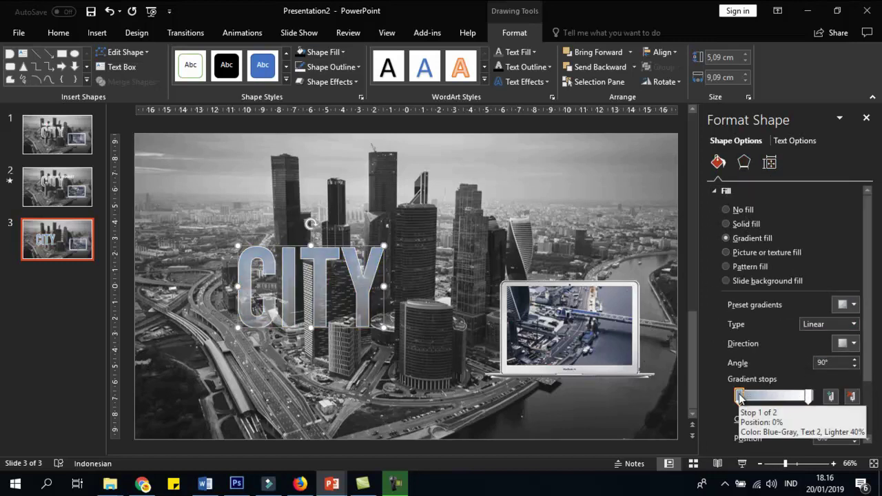
left_click(809, 396)
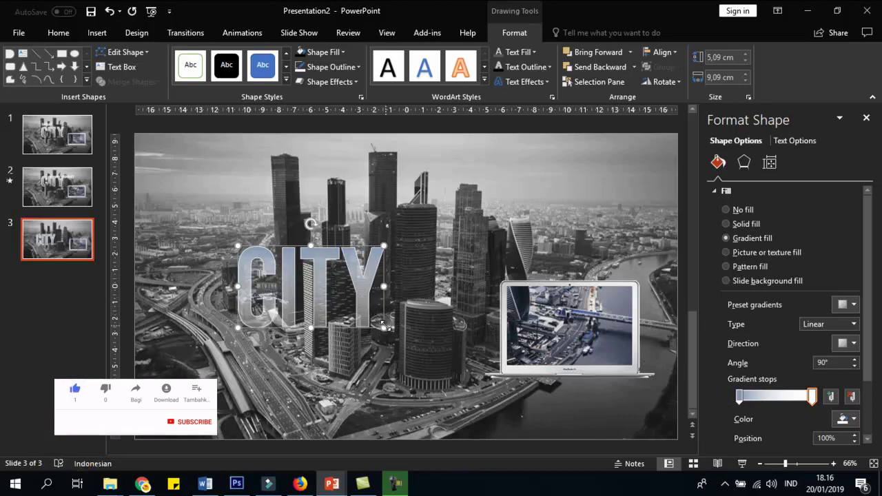
- Enlarge the CITY shape, nudge it slightly down-right, and view slide 1 for comparison
left_click_drag(384, 327, 413, 336)
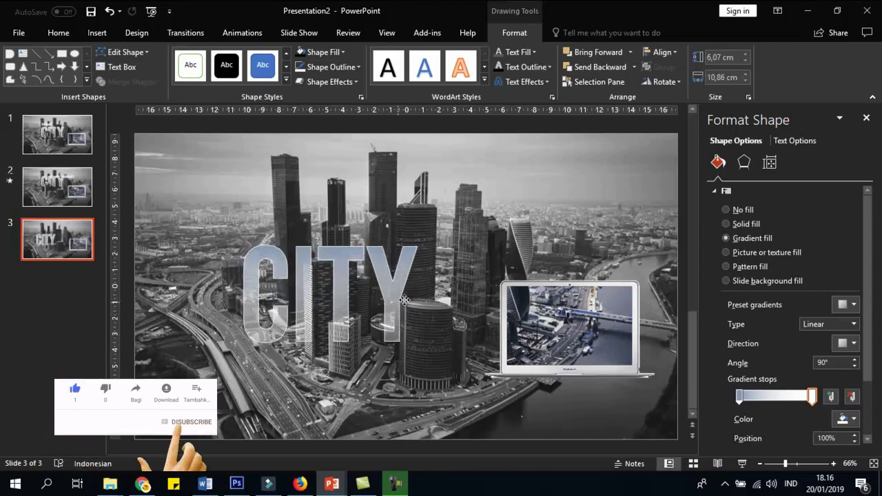
mouse_move(392, 296)
left_mouse_down()
mouse_move(427, 296)
mouse_move(436, 279)
left_mouse_up()
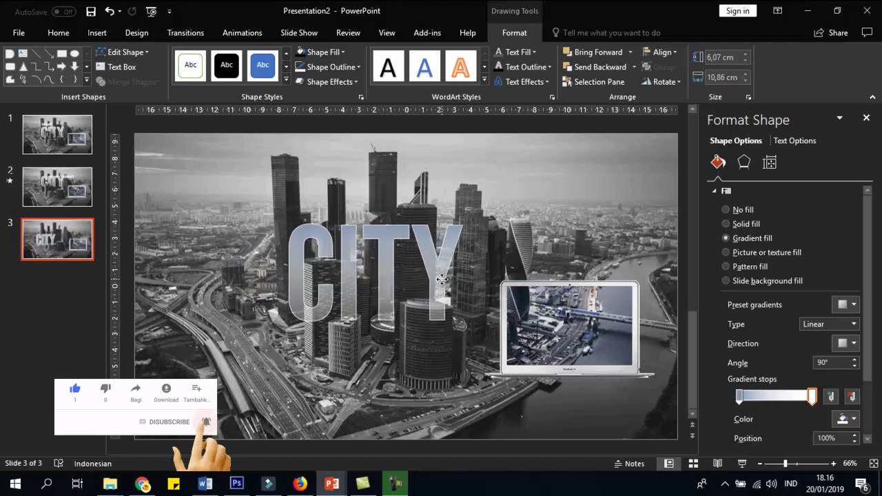
left_click_drag(439, 278, 440, 274)
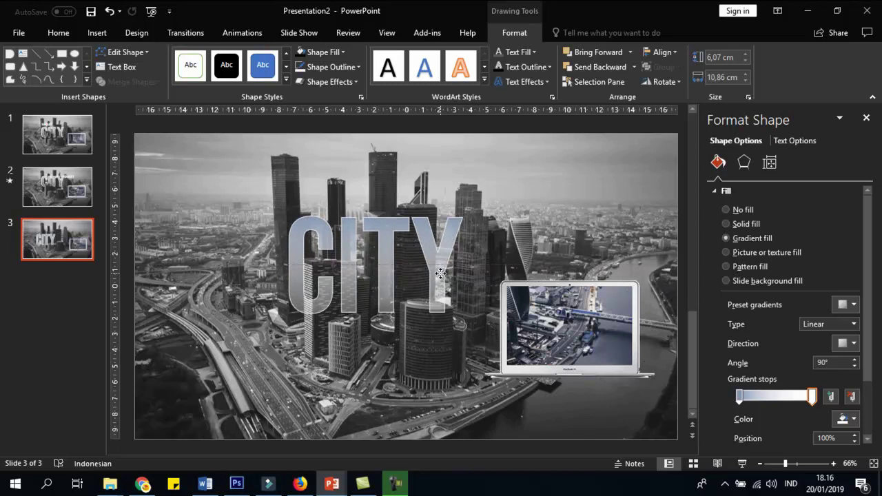
left_click_drag(440, 273, 451, 290)
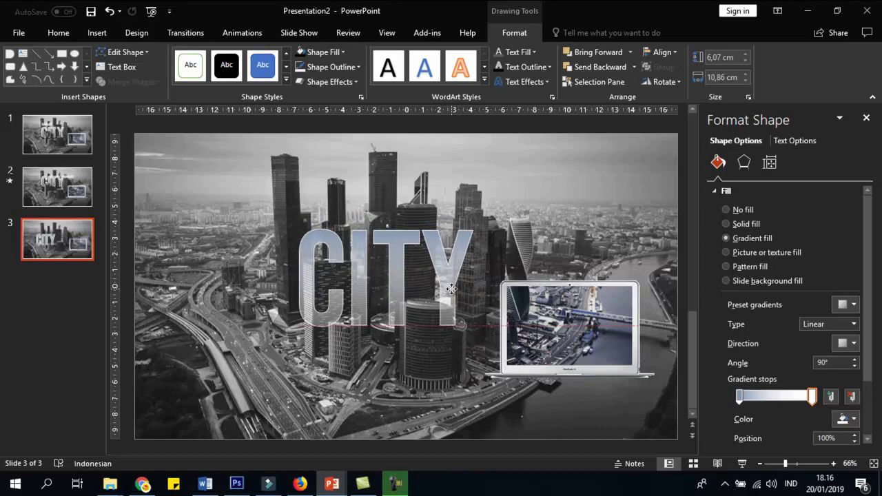
left_click(36, 135)
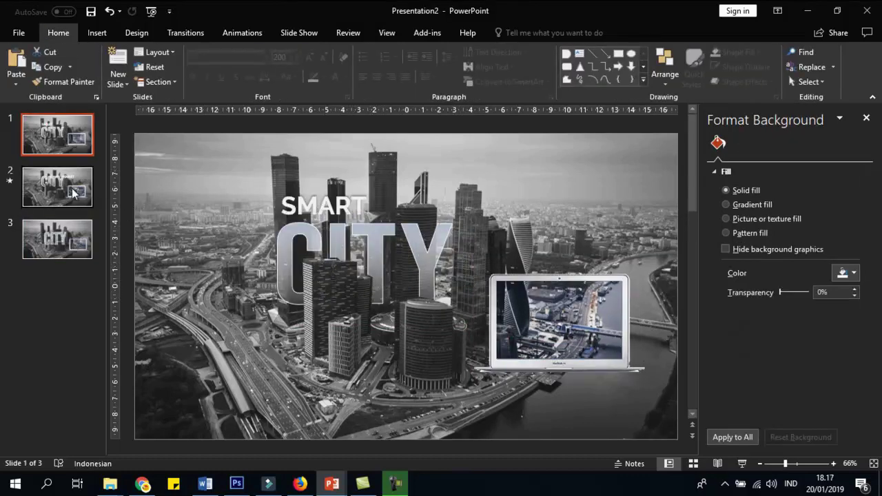
- Back on slide 3, resize and shorten CITY, placing it left of the laptop over the central towers
left_click(59, 241)
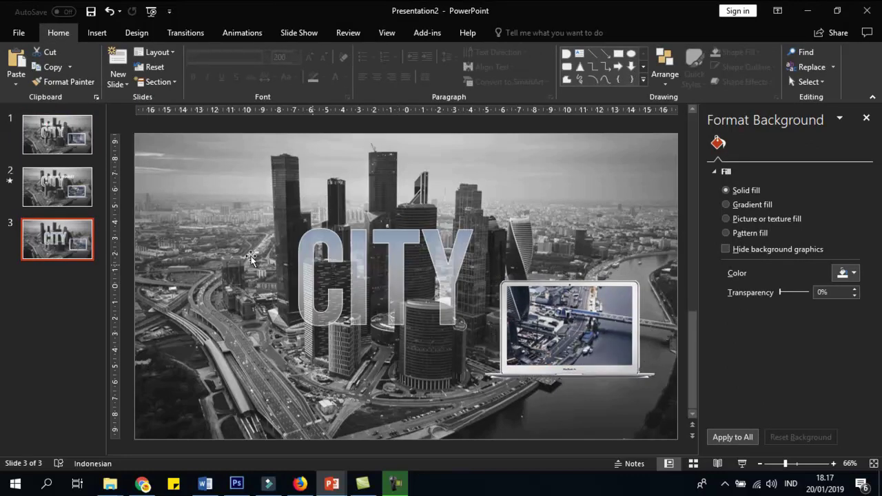
left_click_drag(398, 288, 372, 275)
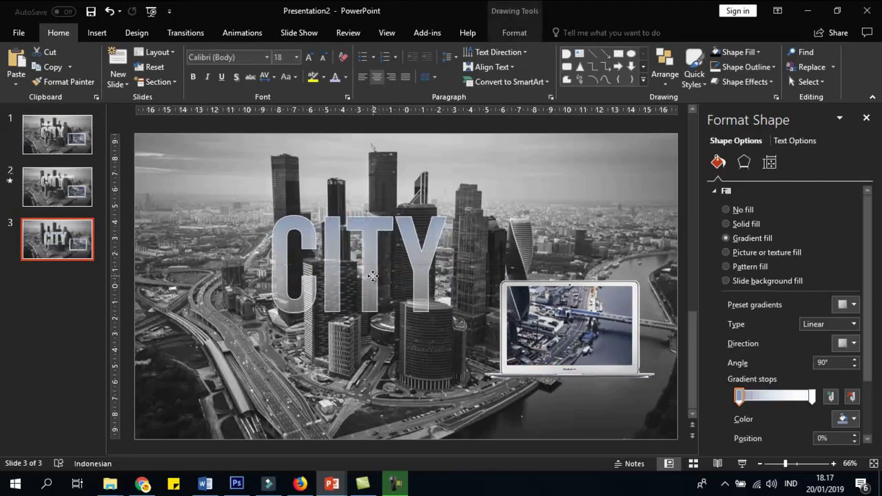
left_click_drag(446, 314, 470, 319)
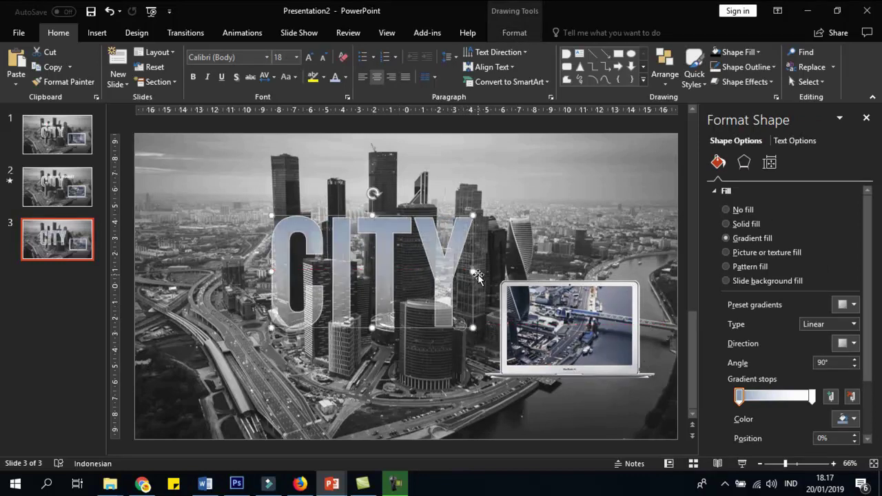
mouse_move(474, 271)
left_mouse_down()
mouse_move(481, 275)
mouse_move(447, 274)
left_mouse_up()
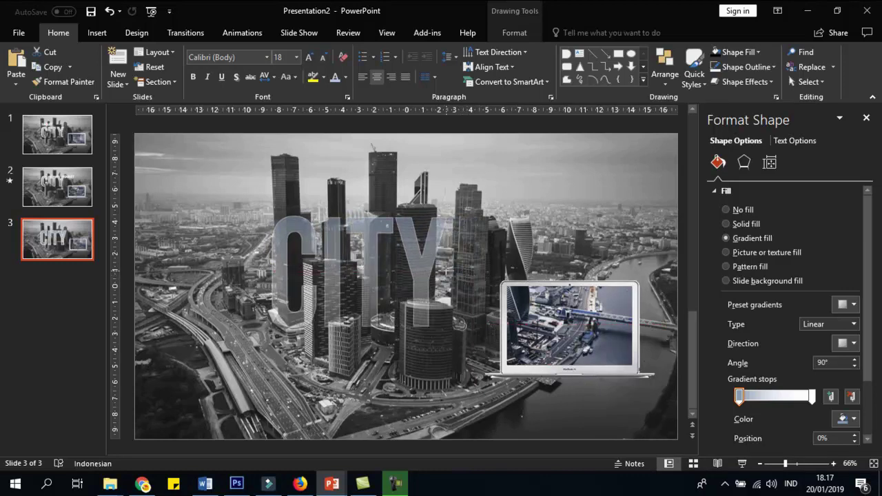
left_click(386, 227)
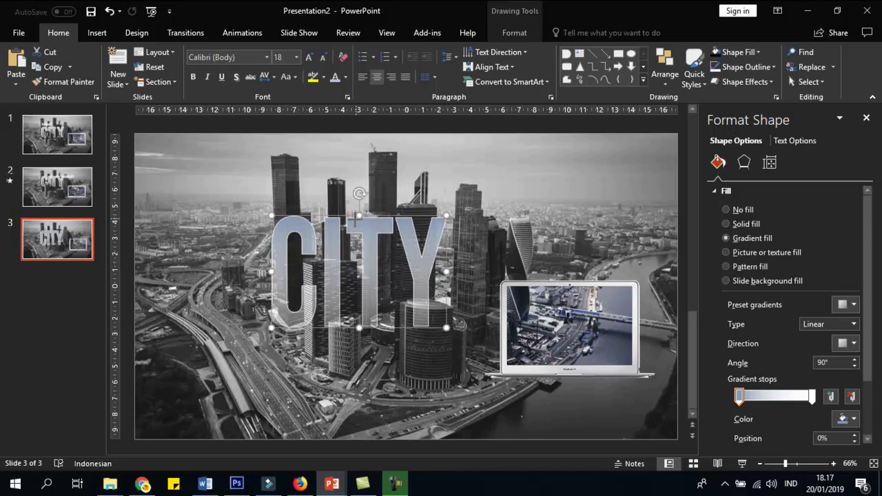
left_click_drag(355, 217, 366, 267)
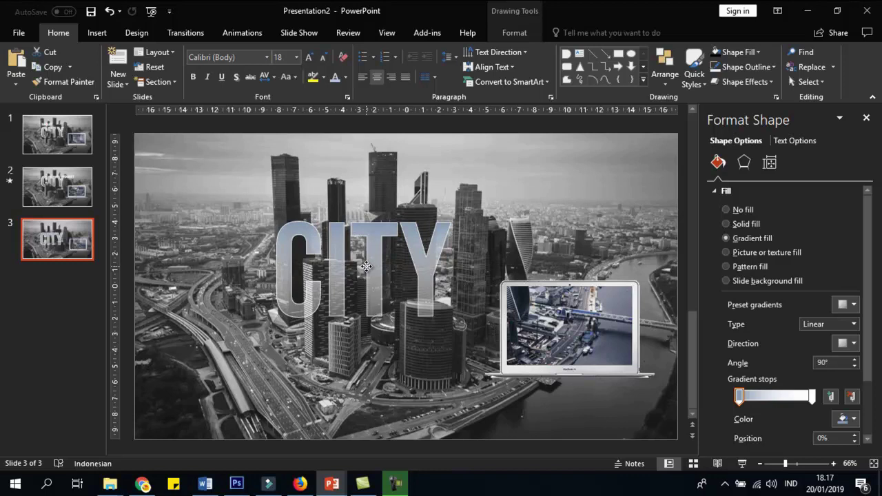
left_click_drag(366, 267, 375, 265)
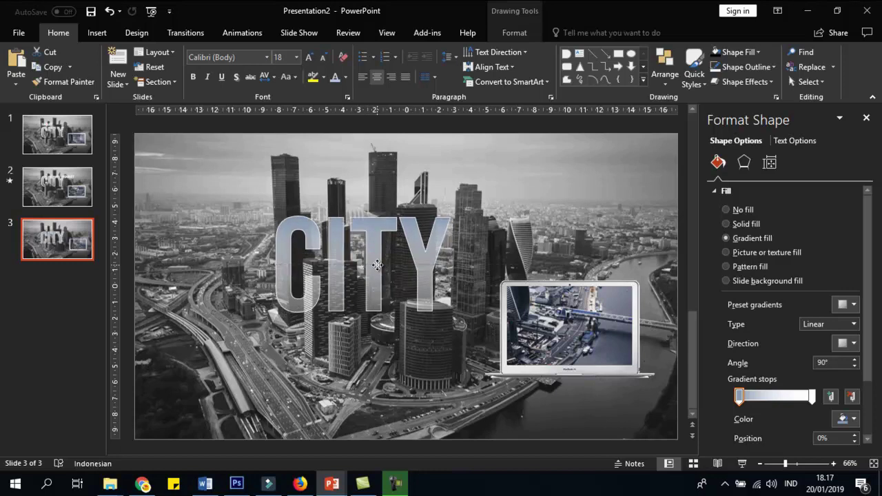
left_click(375, 265)
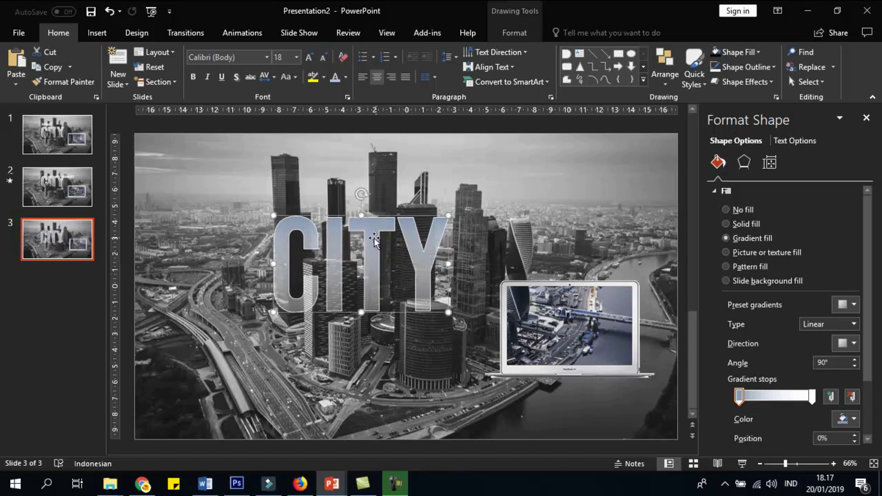
- Reselect the CITY text and change its left gradient stop to a light theme colour
left_click(487, 249)
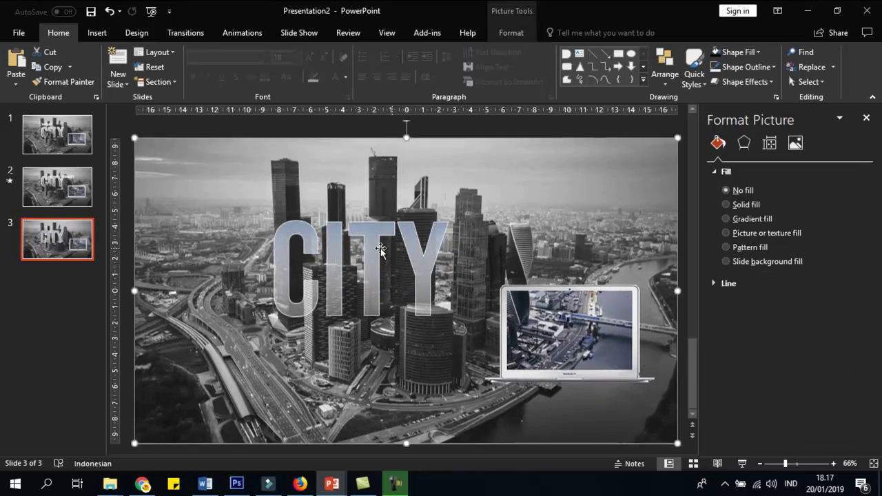
left_click(370, 244)
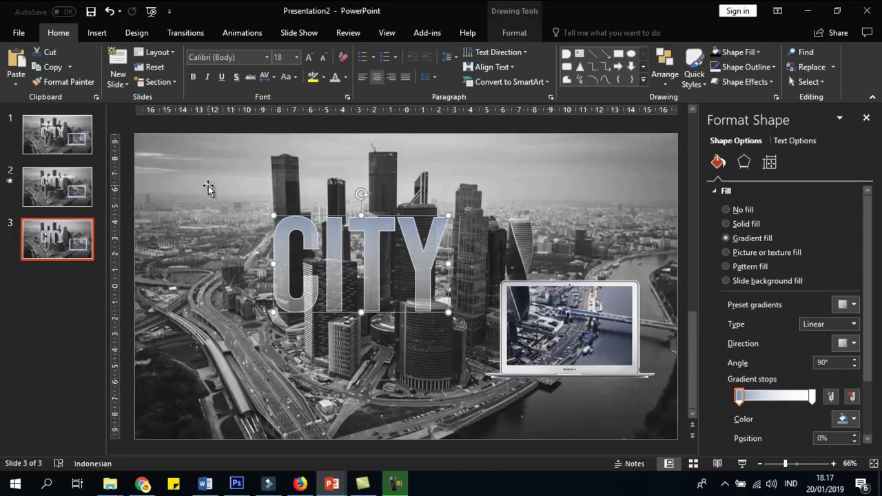
left_click(207, 186)
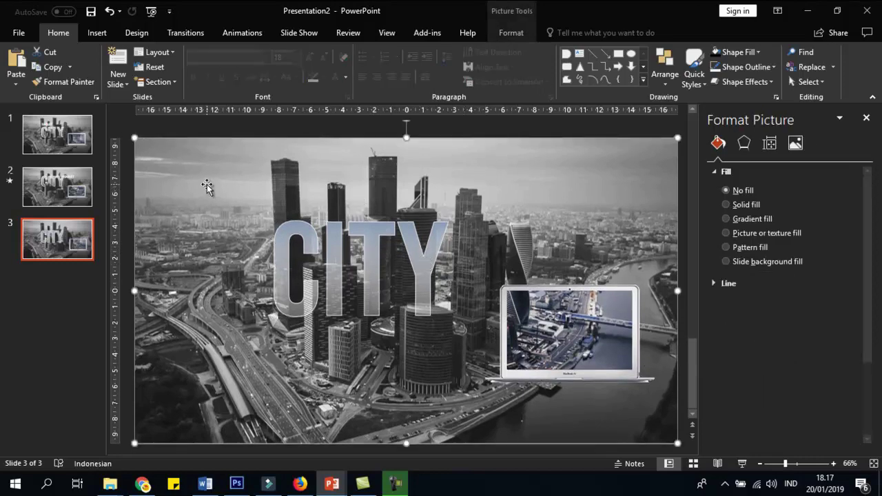
left_click(332, 258)
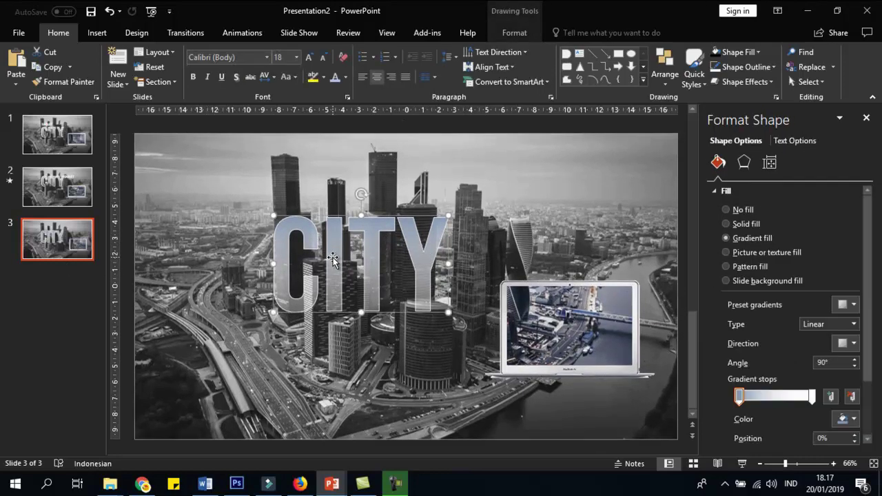
left_click(846, 418)
left_click(809, 330)
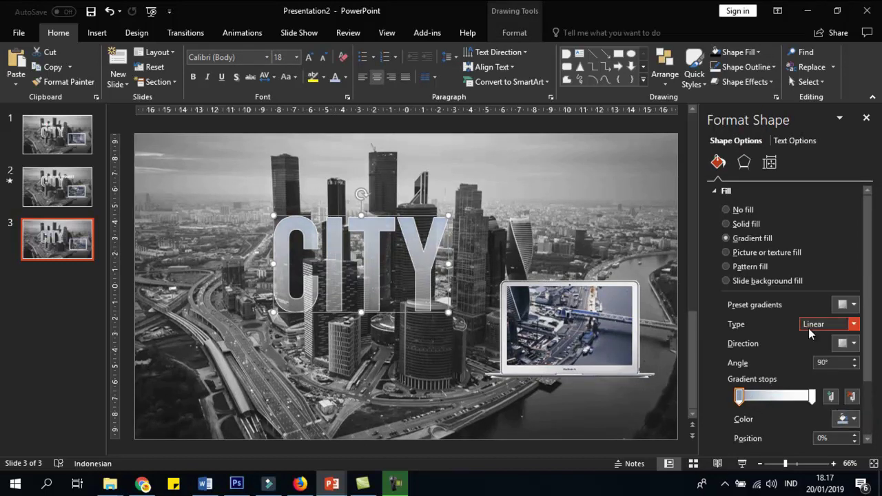
- Set the right gradient stop to a light theme colour with 70% transparency
left_click(812, 395)
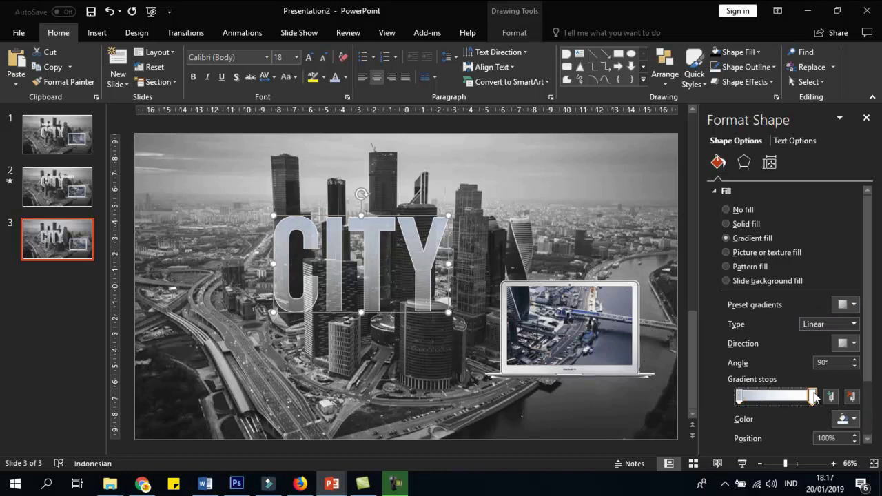
left_click(846, 418)
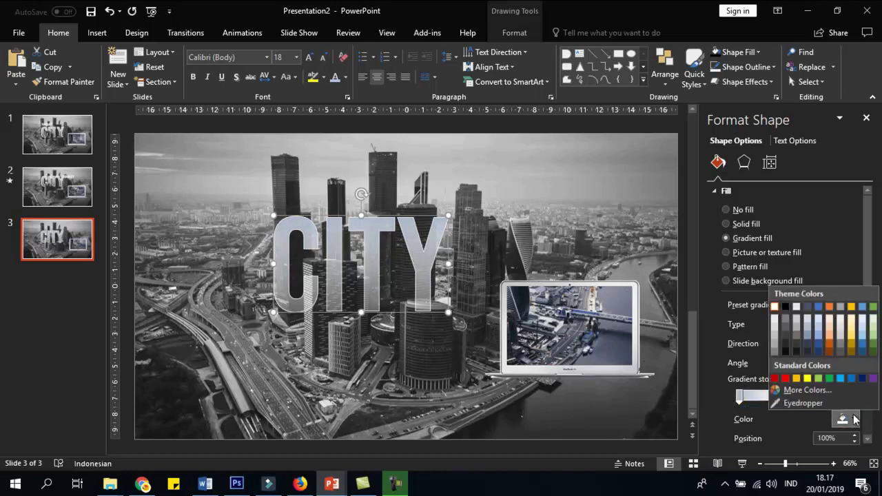
left_click(775, 316)
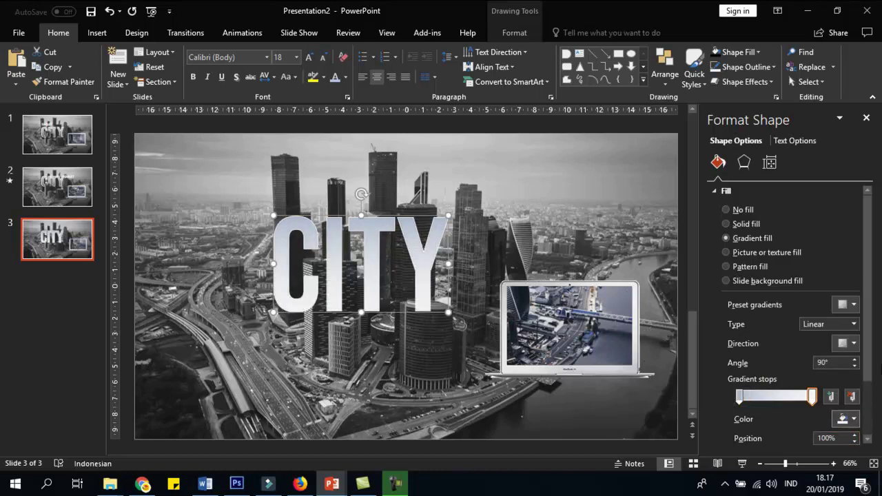
scroll(871, 351, "down", 3)
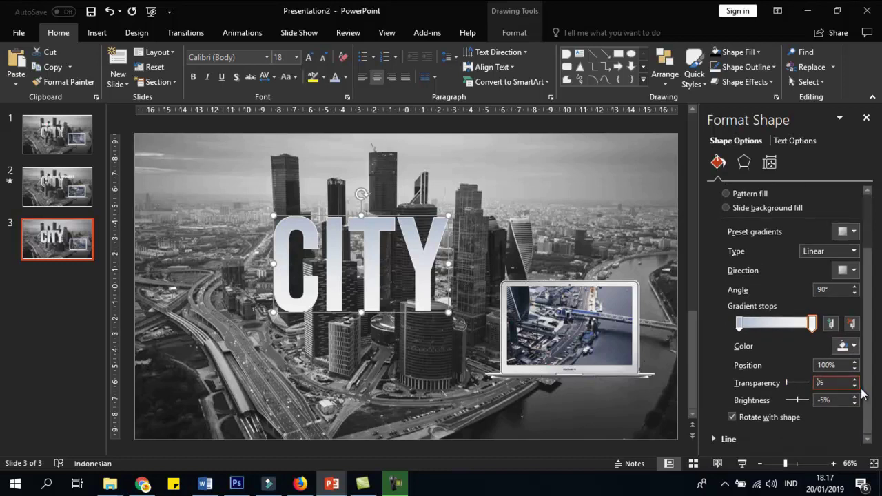
type("70")
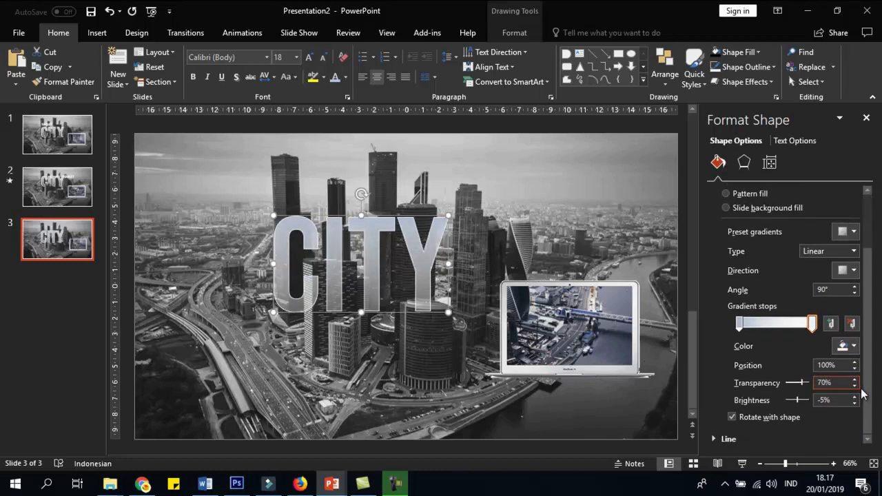
left_click(489, 255)
left_click(337, 261)
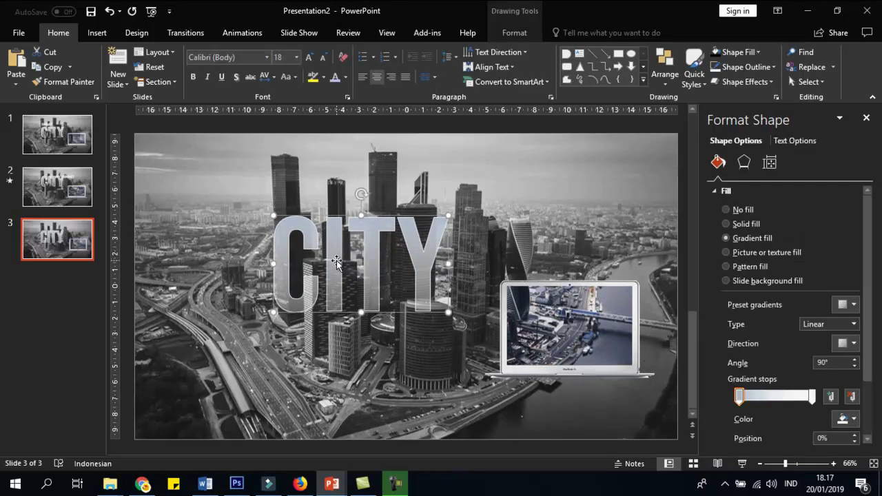
left_click(76, 246)
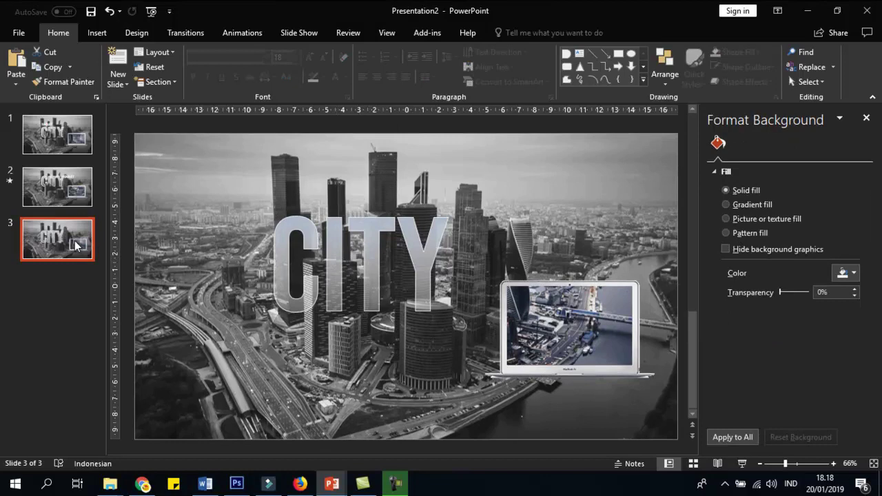
- Duplicate slide 3 with Ctrl+D to create an identical slide 4
key("ctrl+d")
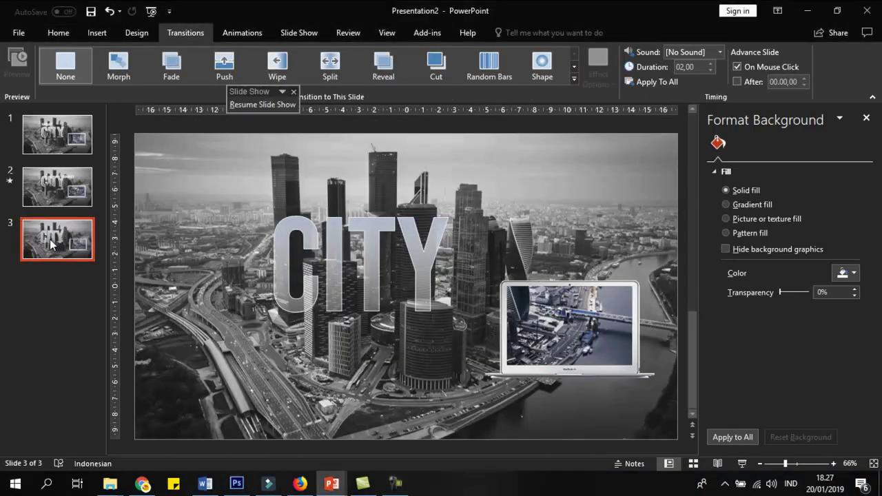
key("ctrl+d")
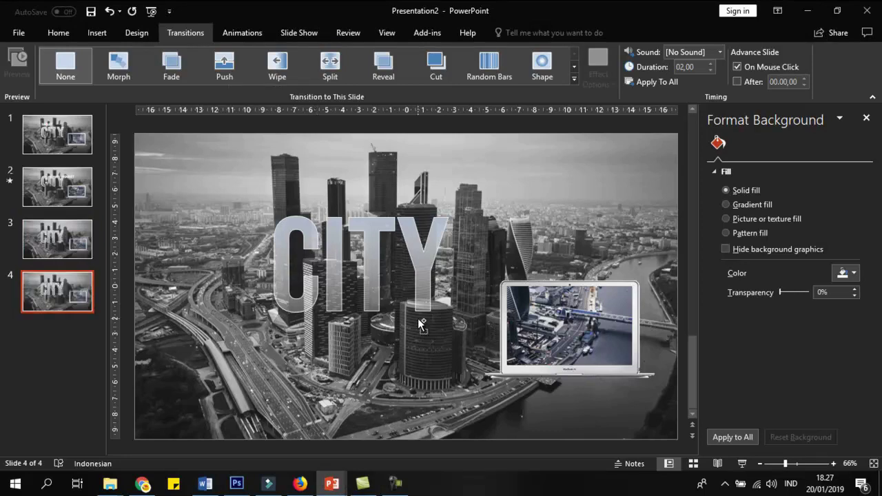
scroll(418, 319, "up", 6, "ctrl")
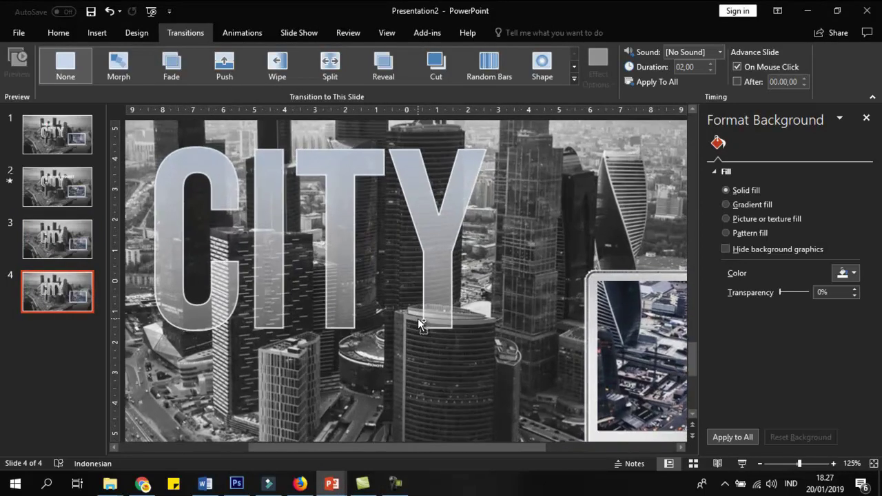
- On slide 4, draw a freeform shape over the building inside the C's right stroke
left_click(94, 33)
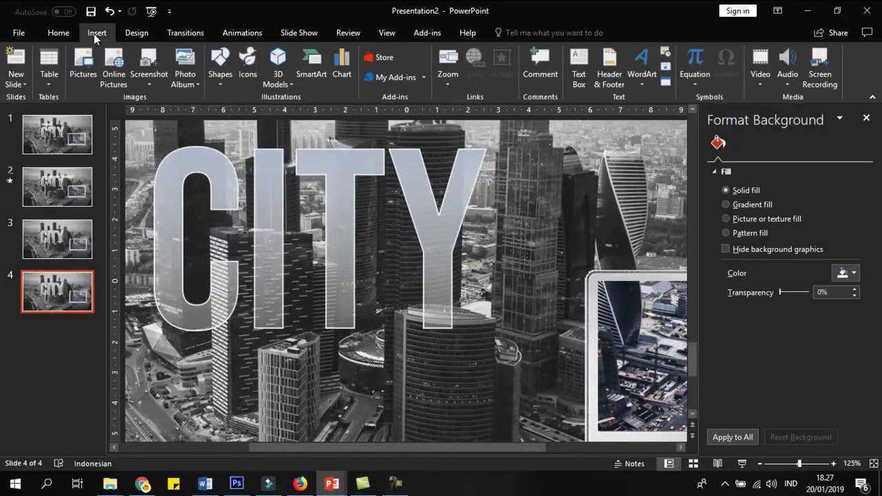
left_click(221, 72)
left_click(345, 143)
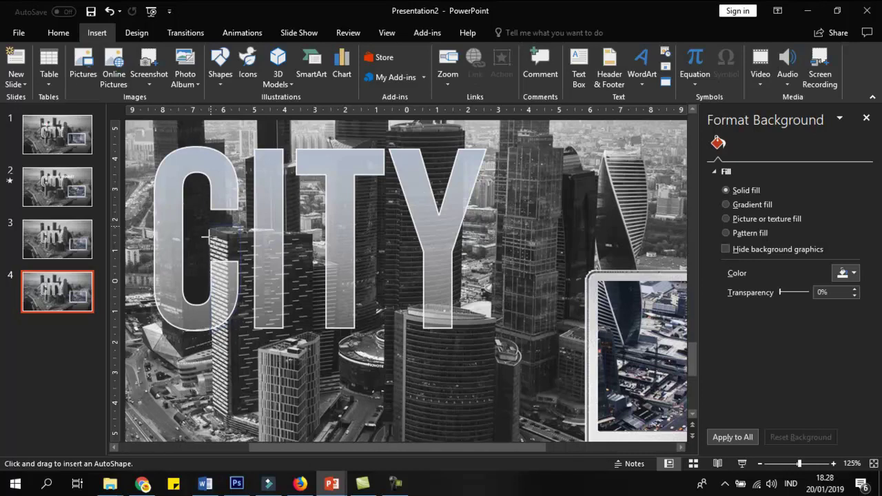
left_click_drag(209, 225, 241, 334)
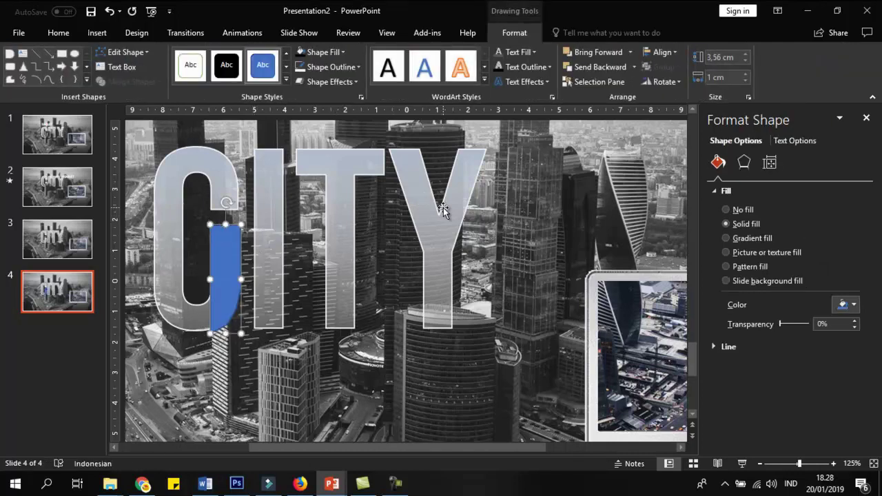
- Intersect the city photo with the traced shape to cut out the C's building
scroll(590, 160, "down", 5, "ctrl")
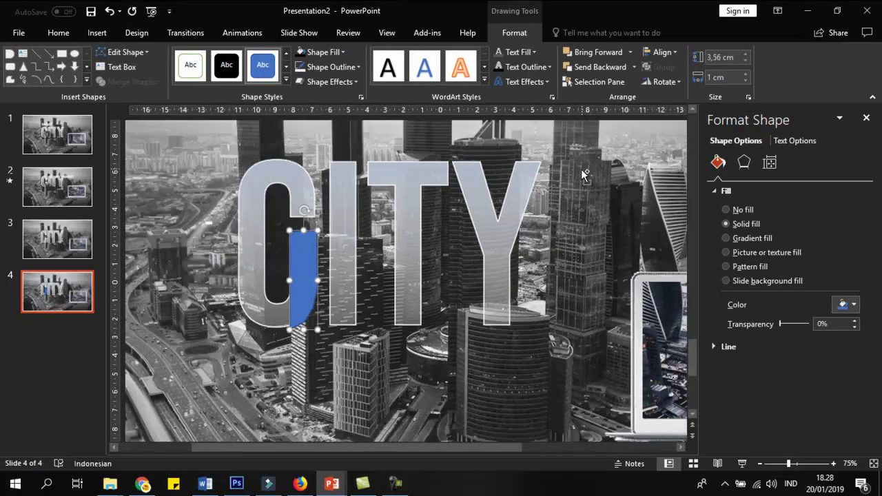
left_click(536, 198, "shift")
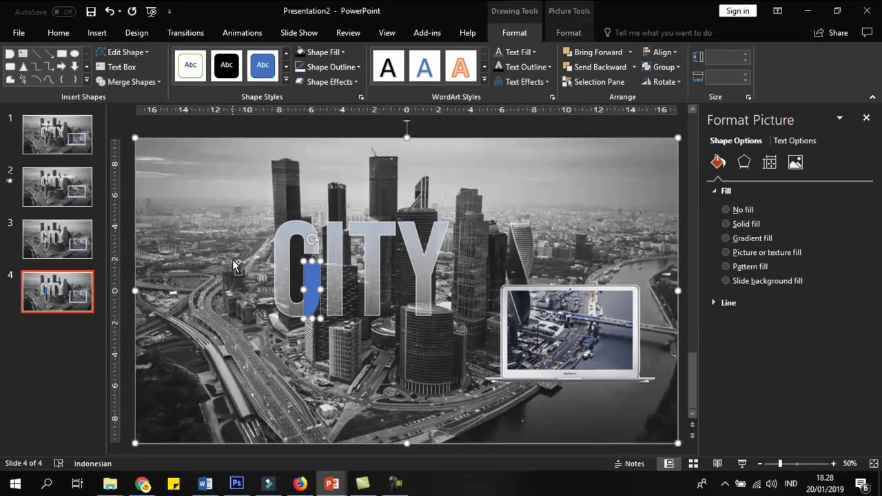
scroll(213, 266, "down", 4, "ctrl")
left_click(212, 265)
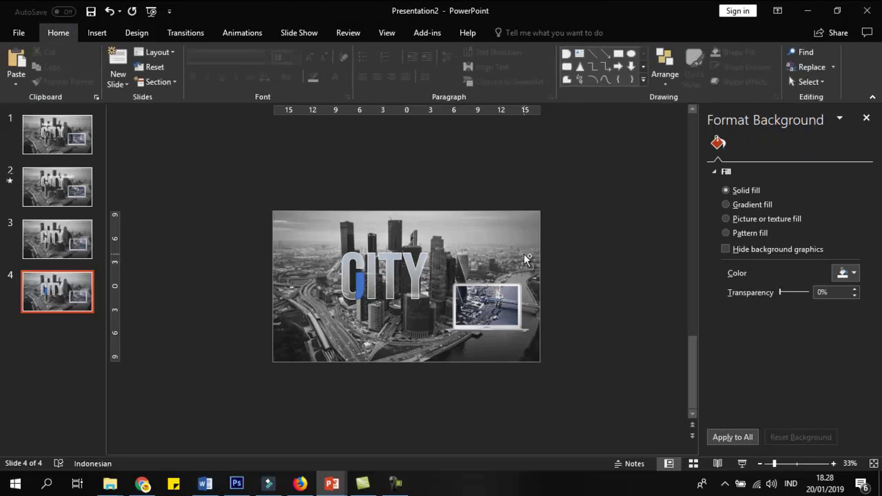
scroll(526, 260, "up", 4, "ctrl")
left_click(324, 281)
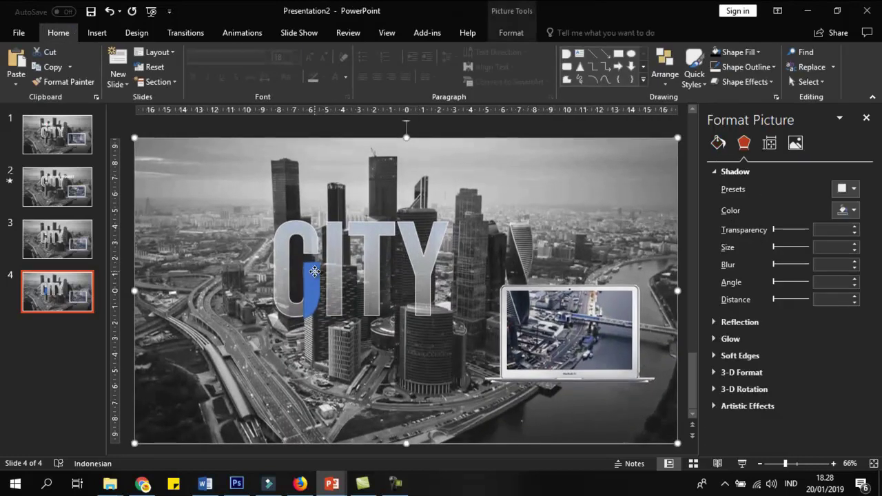
left_click(314, 272)
left_click(514, 32)
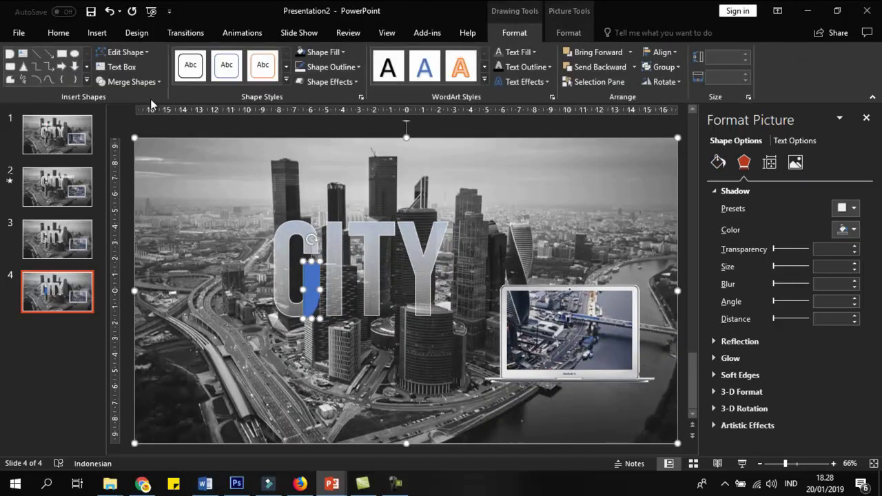
left_click(129, 81)
left_click(126, 146)
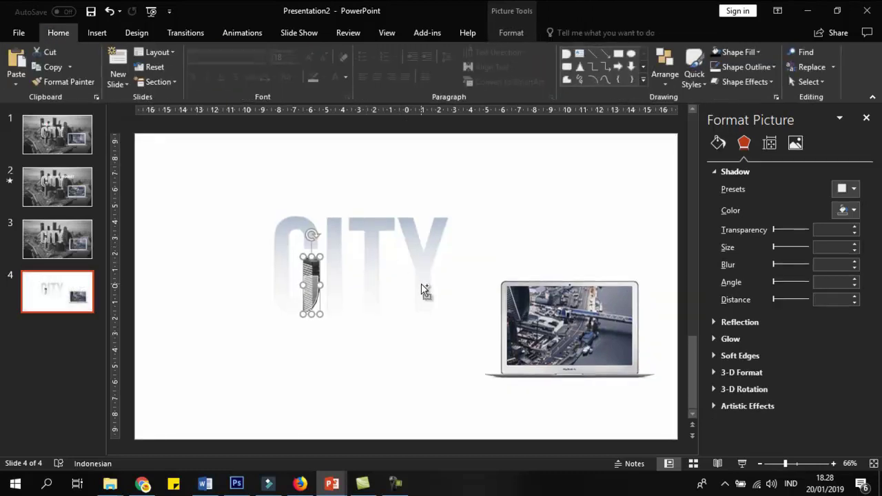
- Paste the building cut-out onto slide 3, then replace slide 4 with a fresh copy
left_click(57, 239)
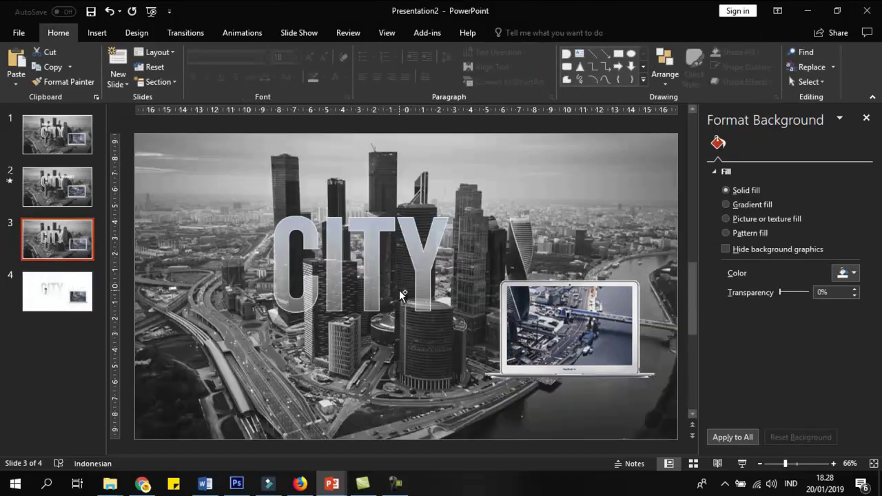
key("ctrl+v")
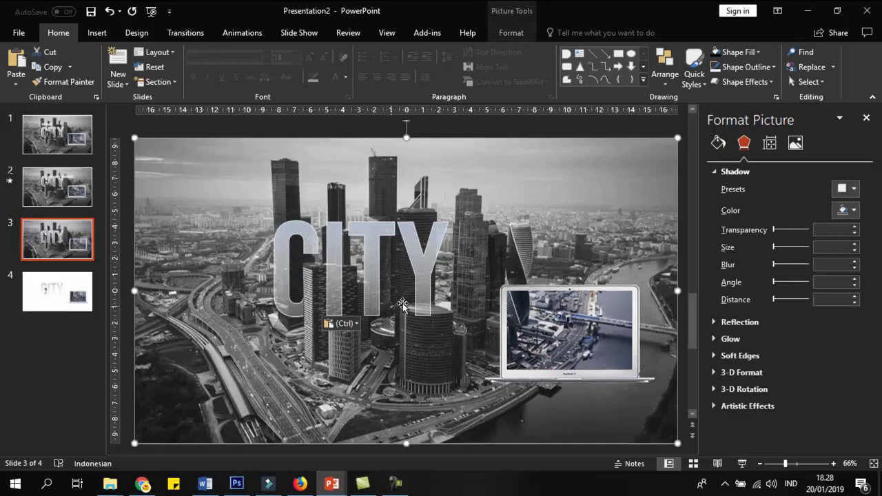
left_click(53, 295)
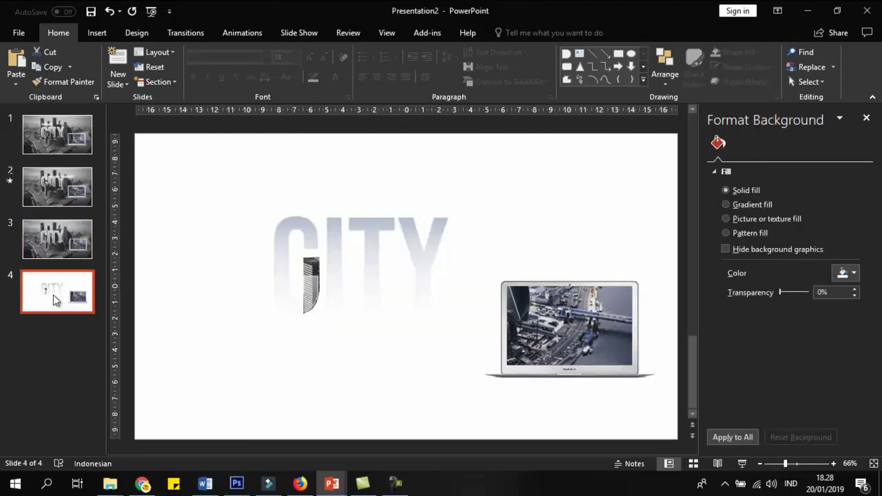
key("Delete")
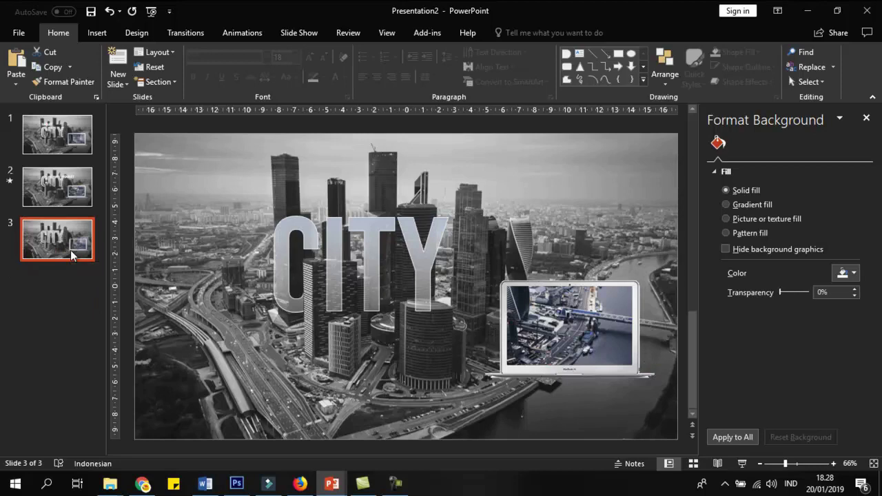
key("ctrl+z")
left_click(402, 322)
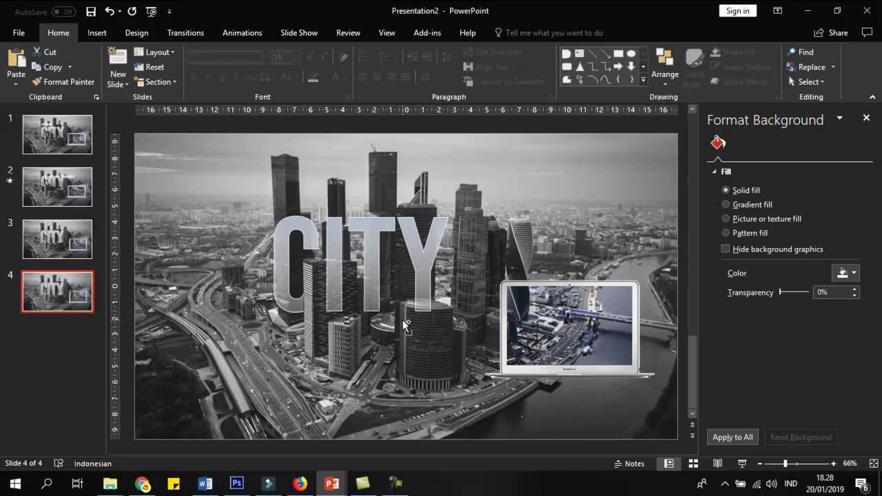
scroll(404, 322, "up", 3)
- On slide 4, trace a freeform shape over the building behind the letter I
scroll(405, 324, "up", 2)
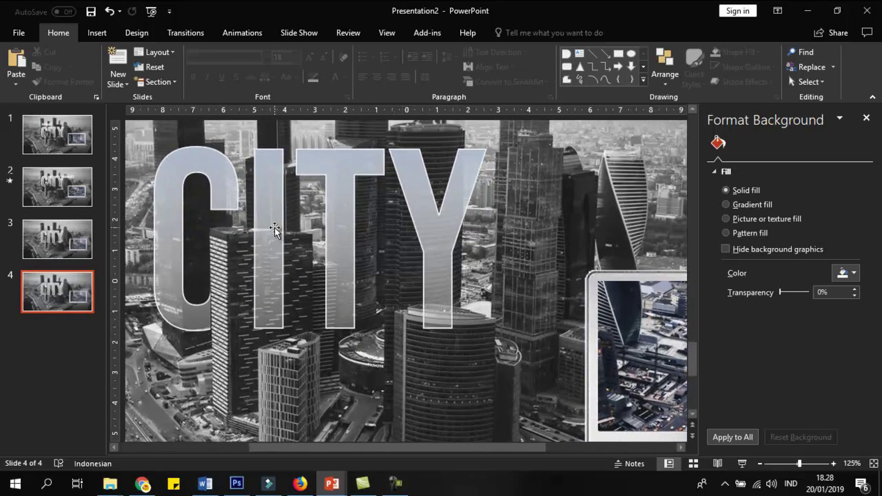
left_click(86, 32)
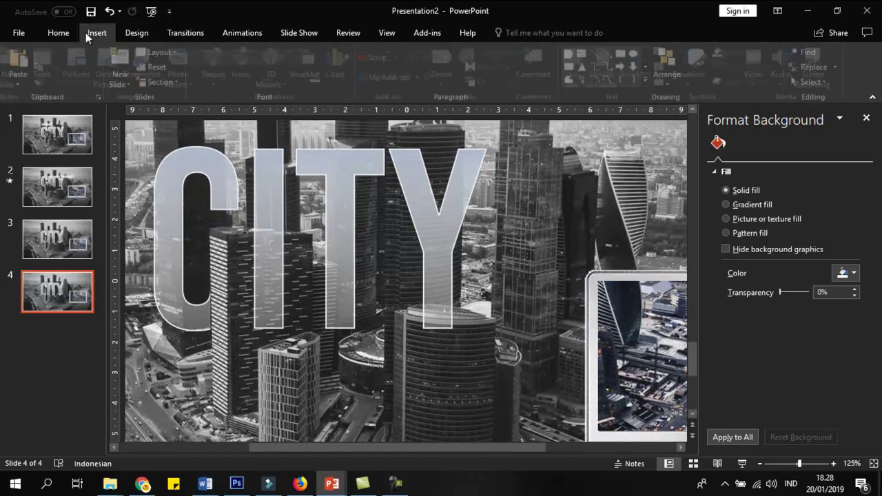
left_click(220, 69)
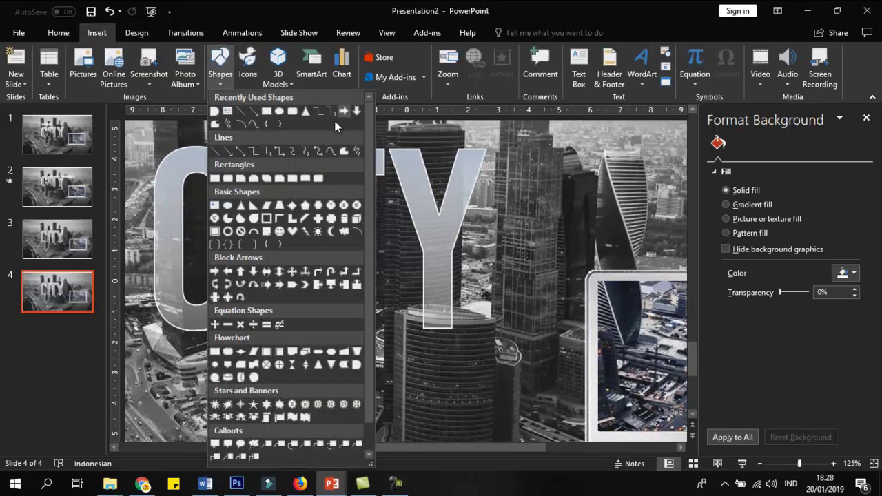
left_click(342, 157)
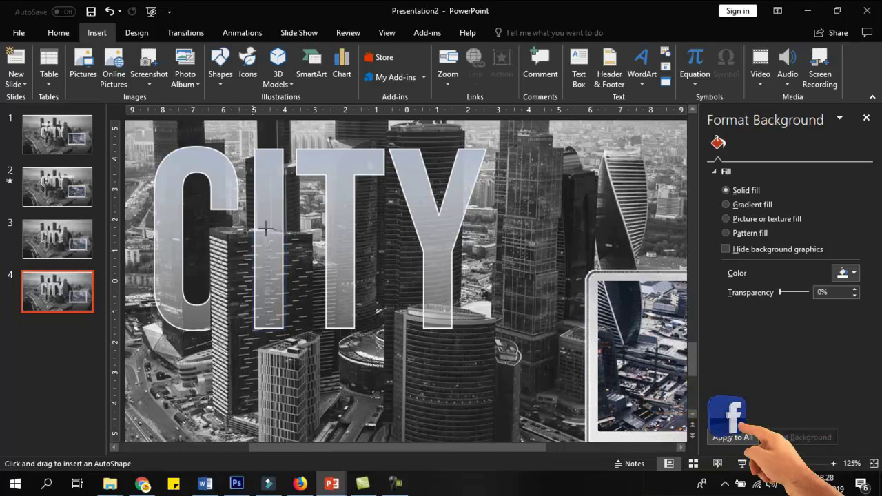
left_click_drag(252, 227, 287, 332)
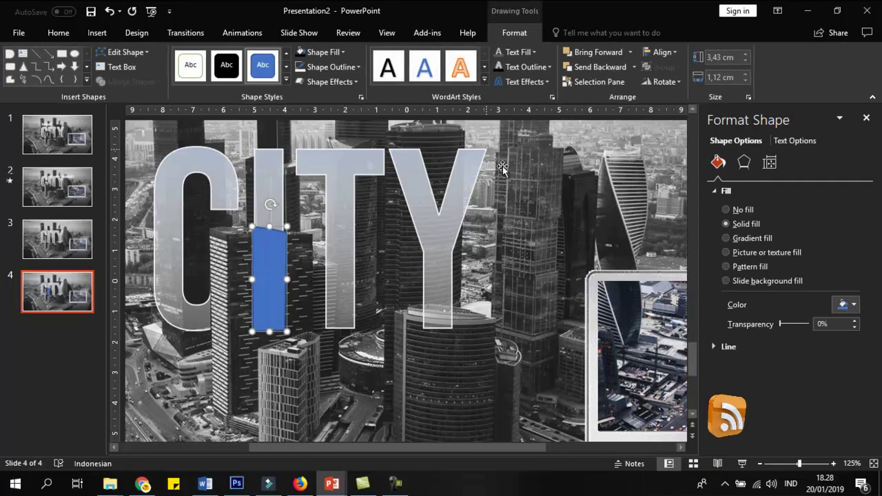
- Intersect the city photo with the traced shape to cut out the I's building
scroll(586, 207, "down", 5)
left_click(583, 204)
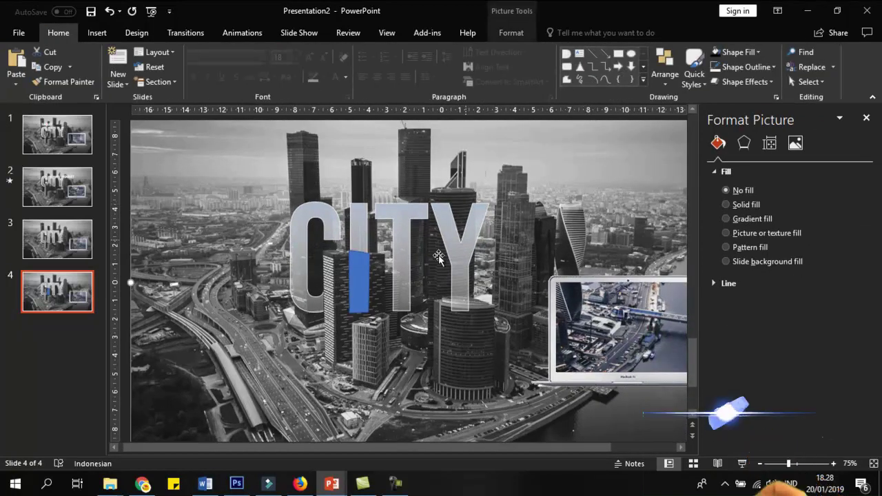
left_click(359, 279, "shift")
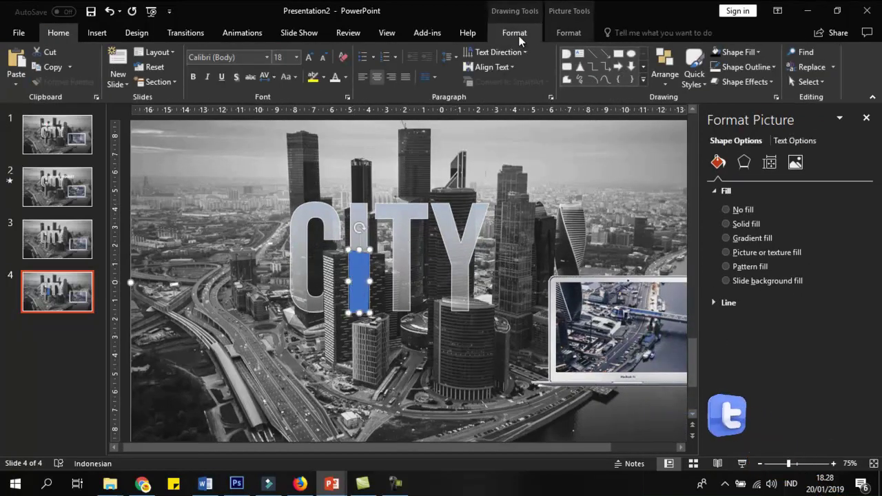
left_click(514, 32)
left_click(131, 82)
left_click(125, 144)
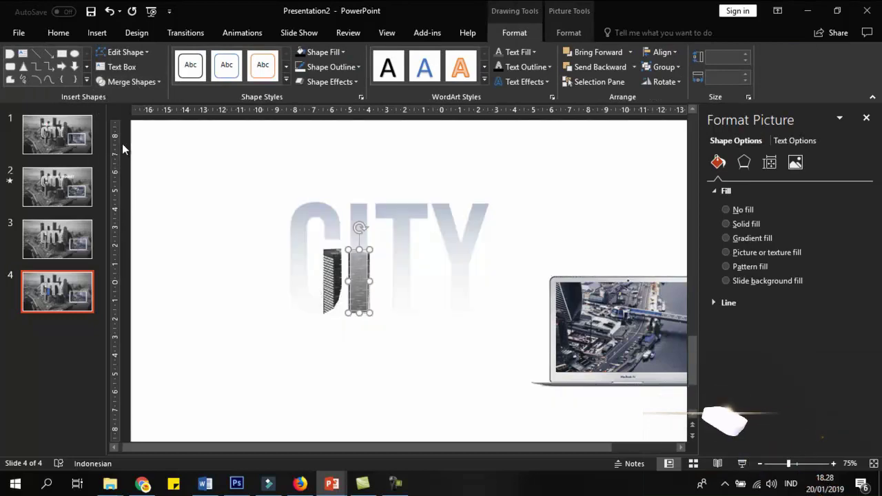
- Paste the I building onto slide 3, then replace slide 4 with a fresh copy
left_click(77, 241)
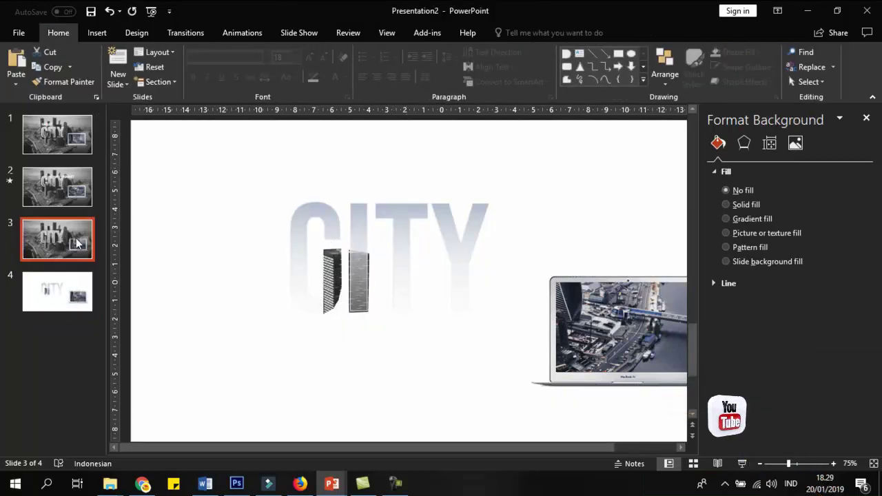
key("ctrl+v")
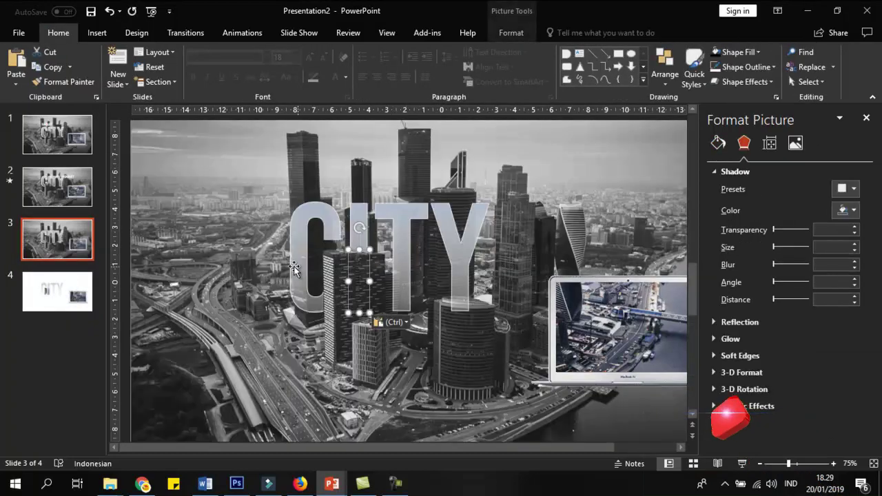
left_click(65, 286)
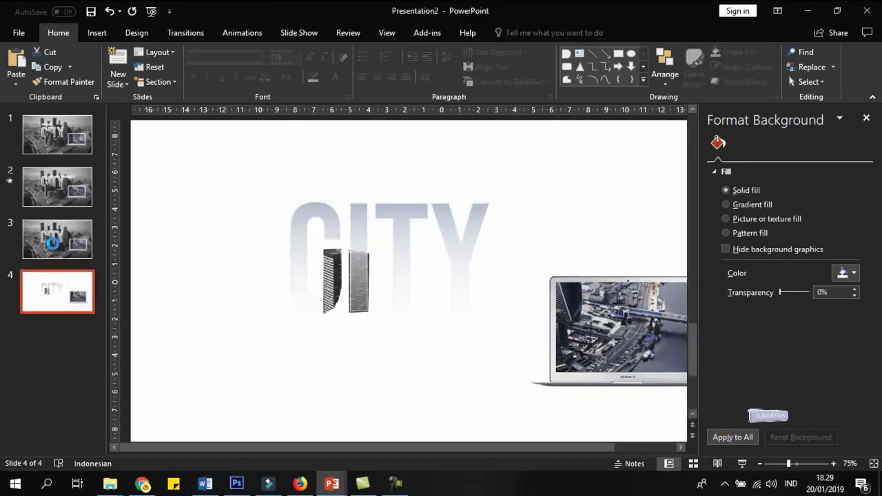
key("Delete")
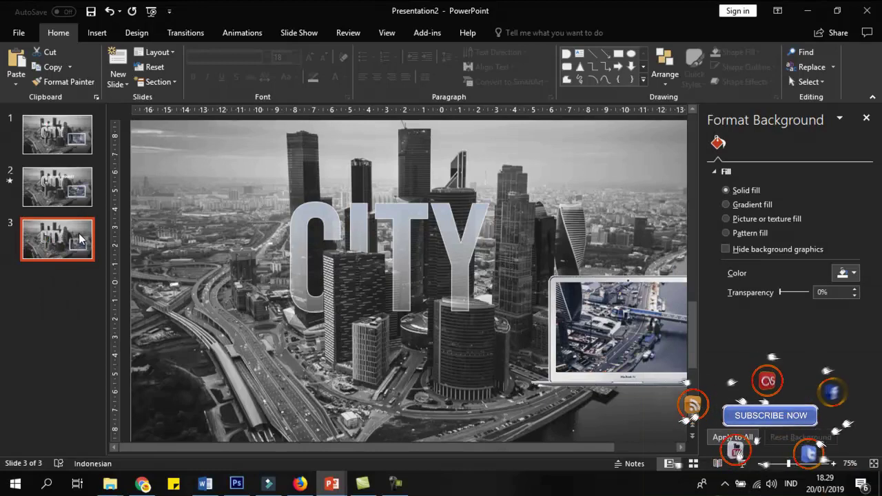
key("ctrl+z")
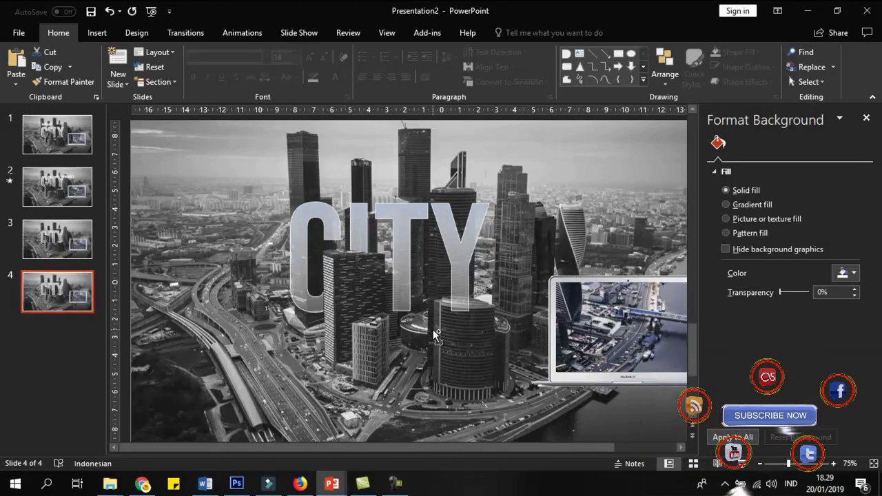
scroll(432, 329, "up", 5)
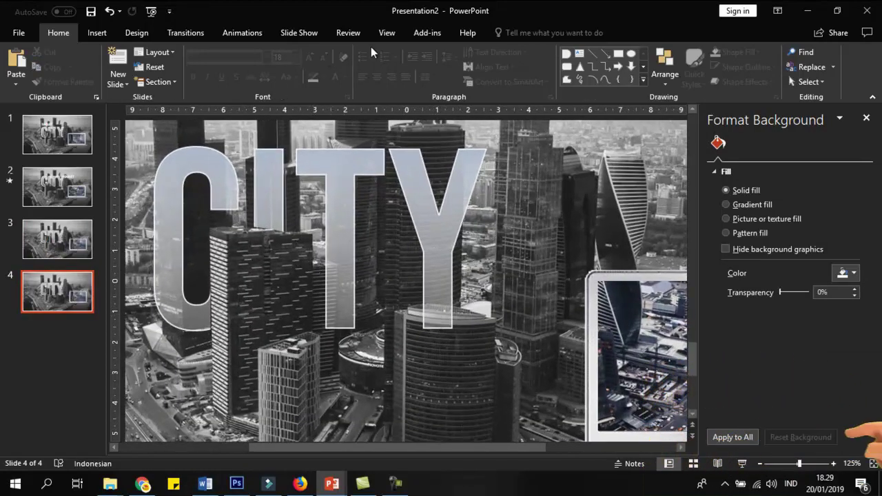
- Trace a thin freeform shape over the lower stem of the I on slide 4
left_click(97, 33)
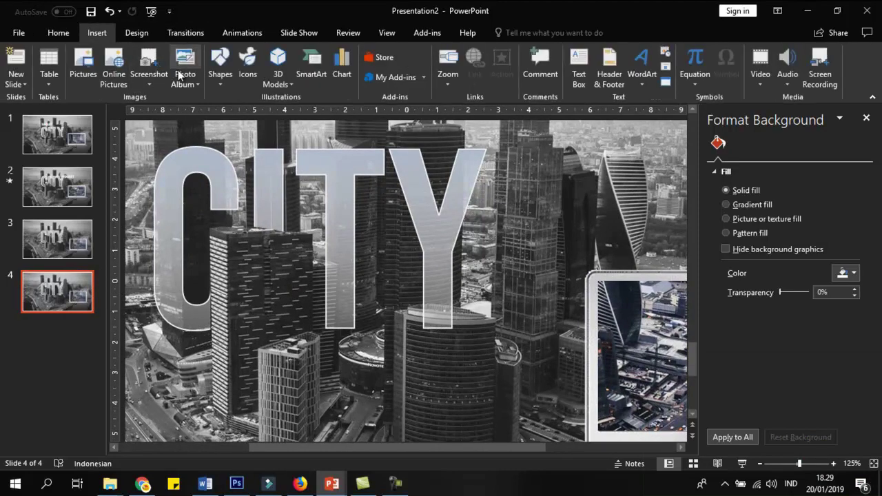
left_click(220, 65)
left_click(343, 153)
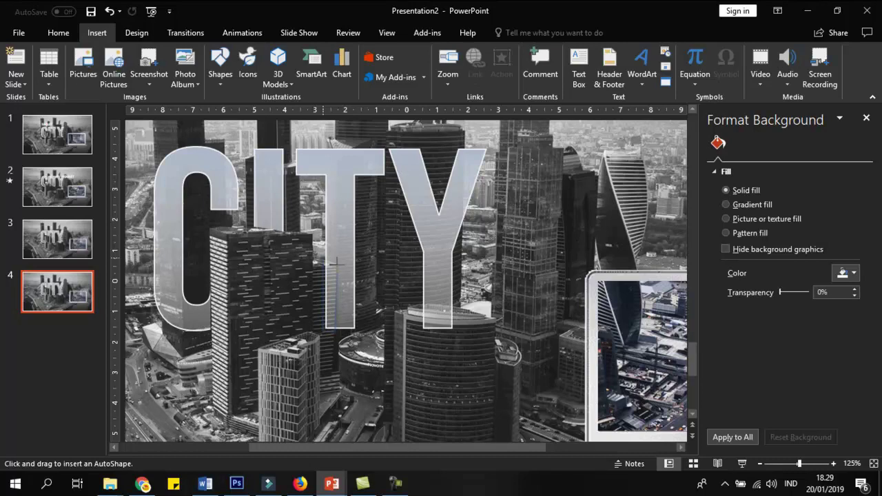
left_click_drag(330, 261, 329, 258)
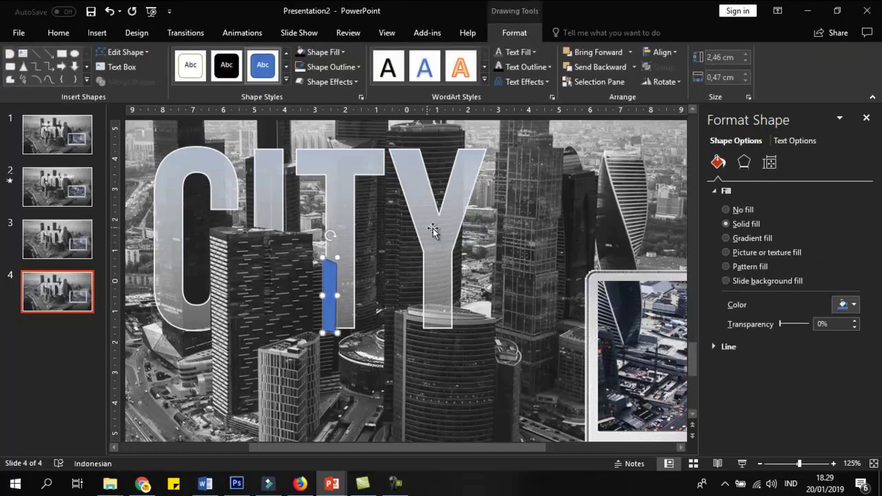
- Intersect the city photo with the thin shape to cut out the stem's building piece
scroll(446, 257, "down", 5)
left_click(520, 222, "shift")
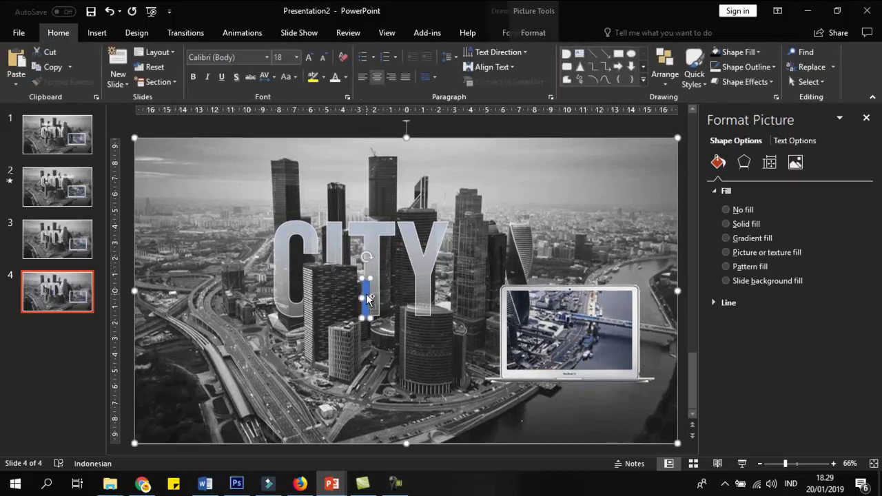
left_click(510, 33)
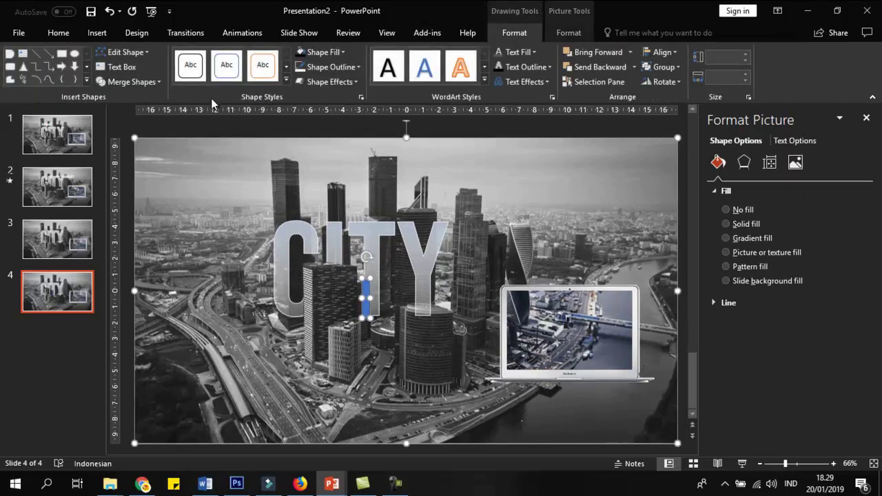
left_click(148, 84)
left_click(129, 146)
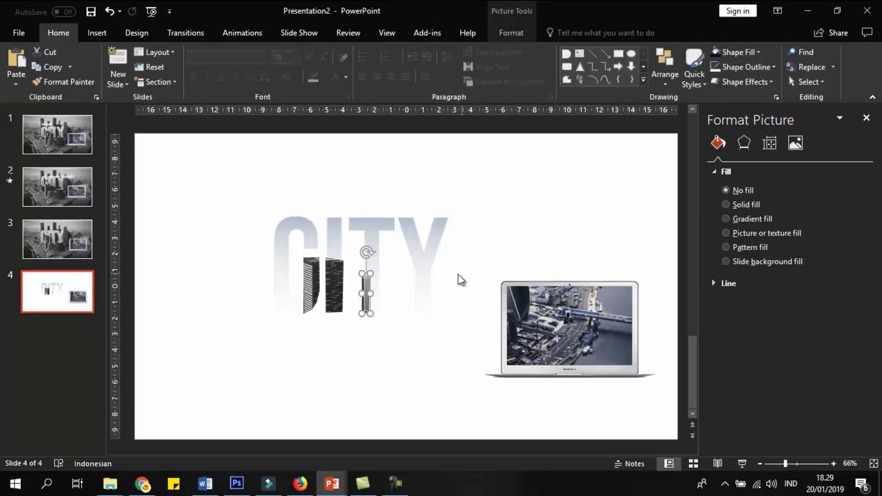
- Paste the stem piece onto slide 3, then replace slide 4 with a fresh copy
left_click(67, 238)
left_click(349, 298)
key("ctrl+v")
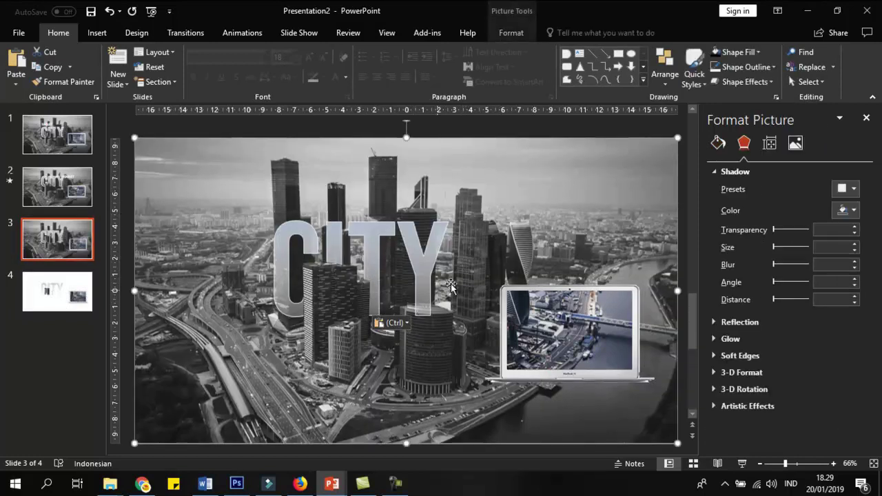
key("ctrl")
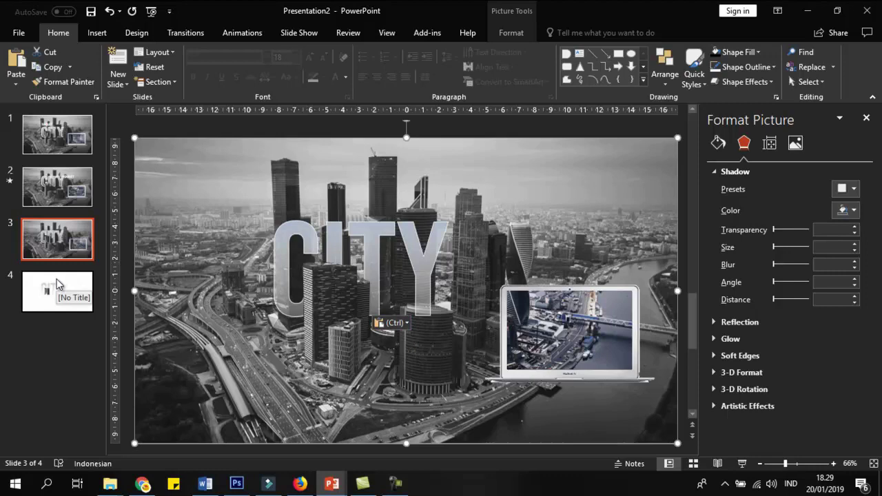
left_click(57, 283)
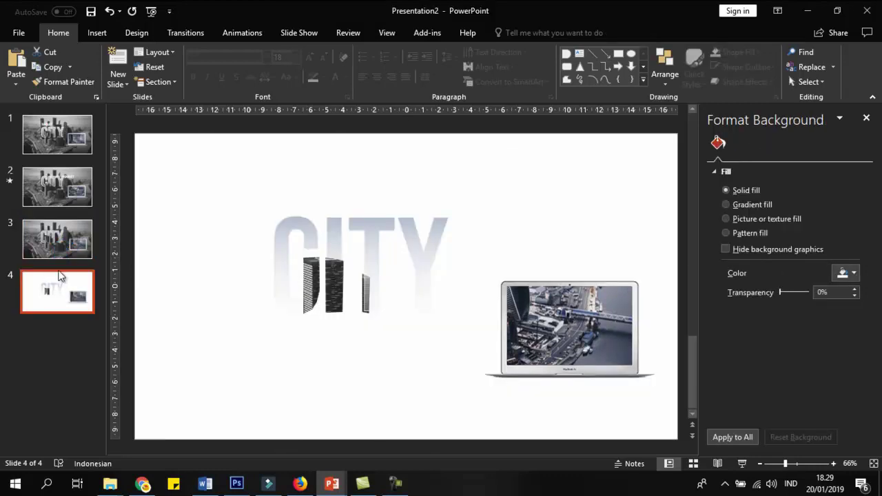
key("Delete")
key("ctrl+z")
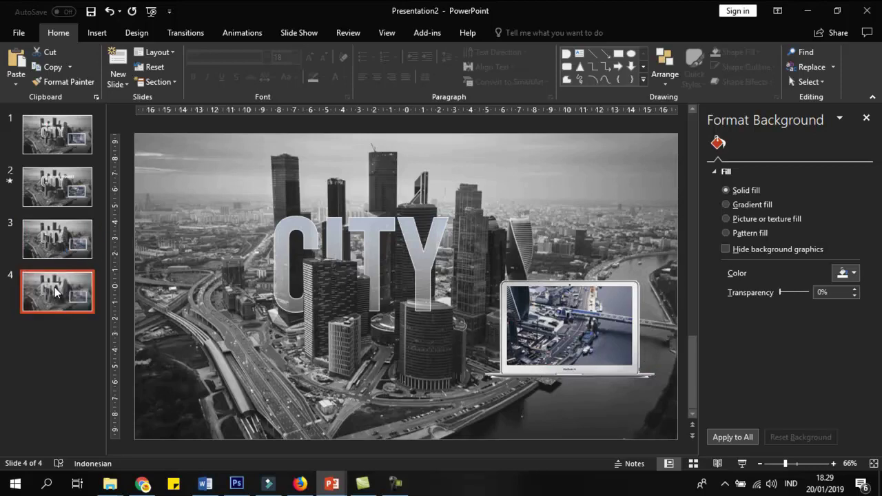
- On slide 4, draw a small freeform shape over the foot of the Y
scroll(385, 355, "up", 4)
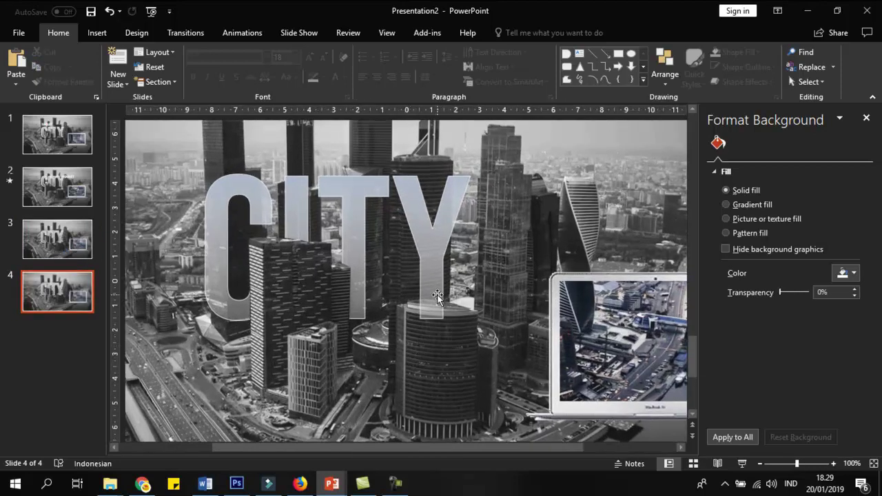
left_click(97, 33)
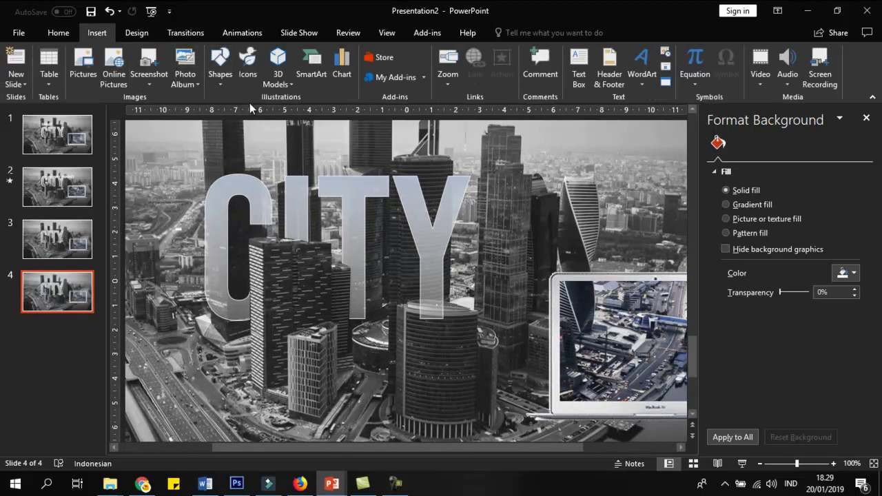
left_click(220, 69)
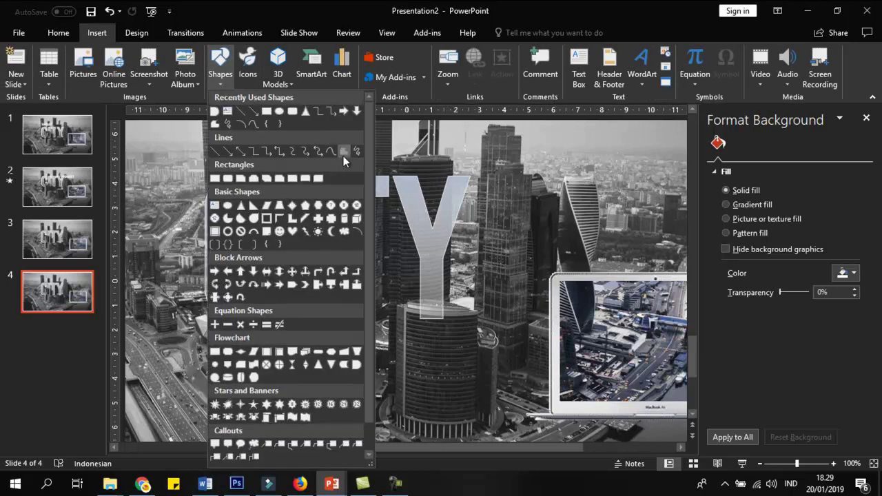
left_click(344, 151)
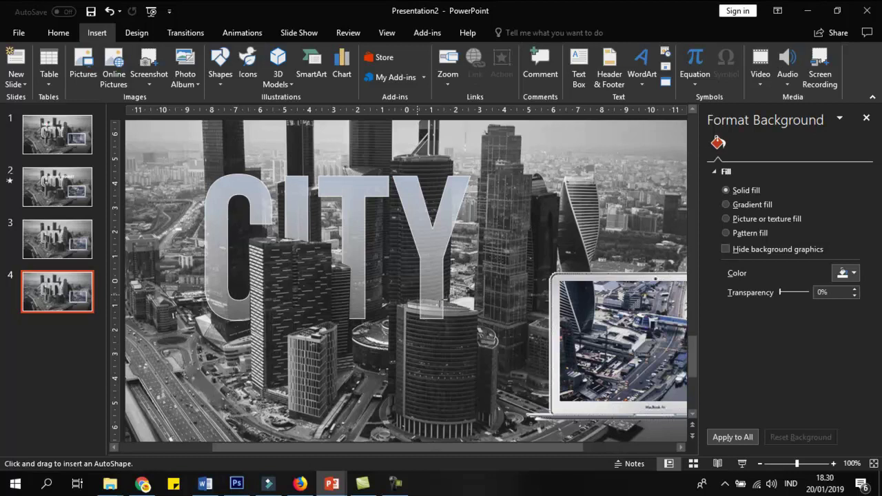
left_click_drag(442, 302, 415, 297)
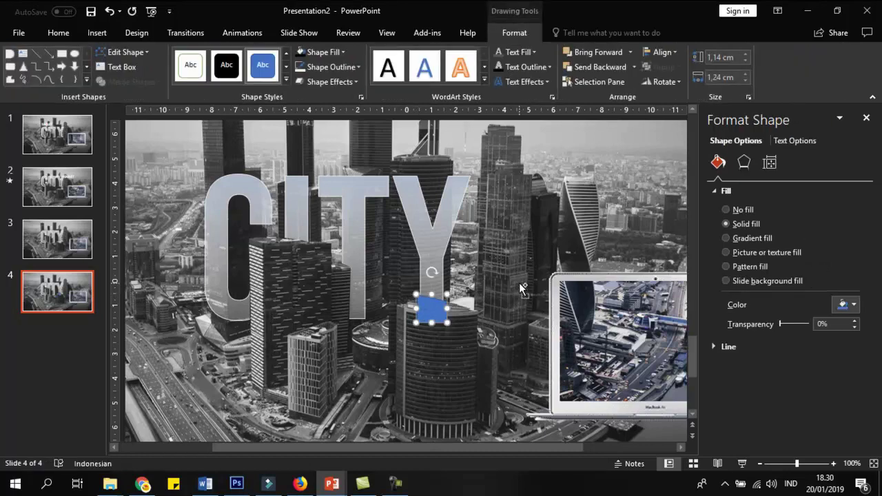
- Merge the city photo with the shape to cut out the Y's building piece
scroll(519, 283, "down", 5, "ctrl")
left_click(500, 258)
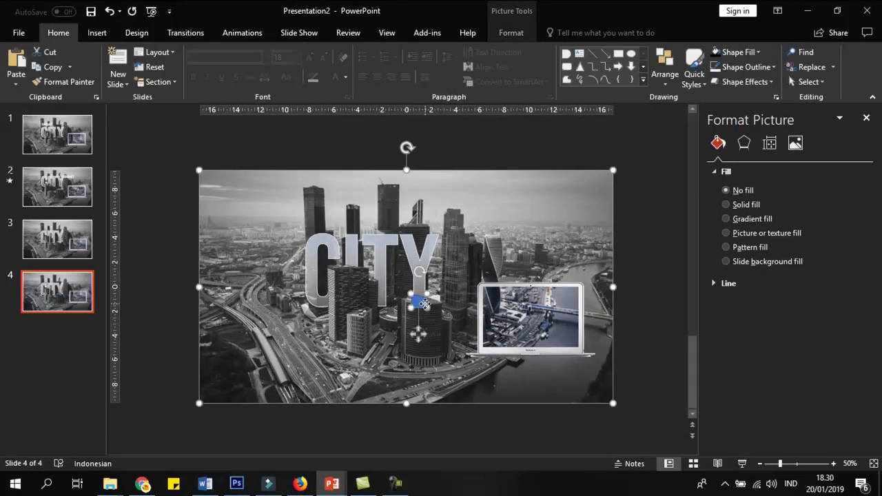
left_click(516, 40)
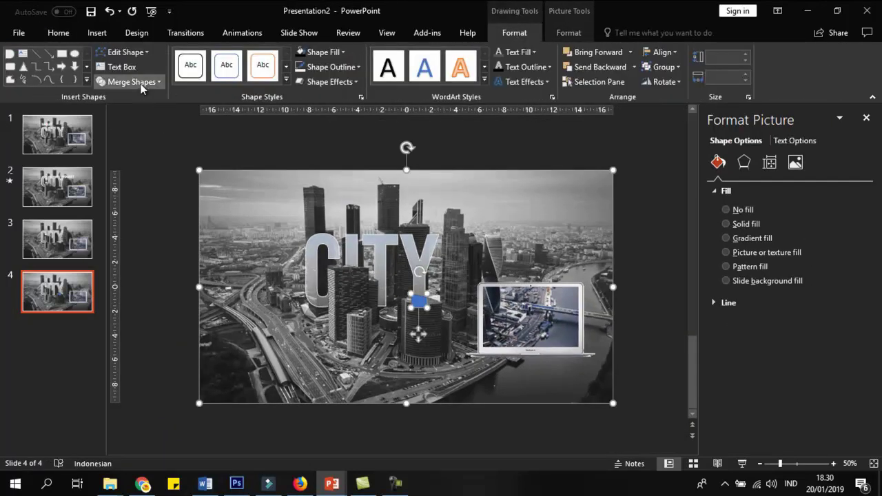
left_click(140, 83)
left_click(127, 159)
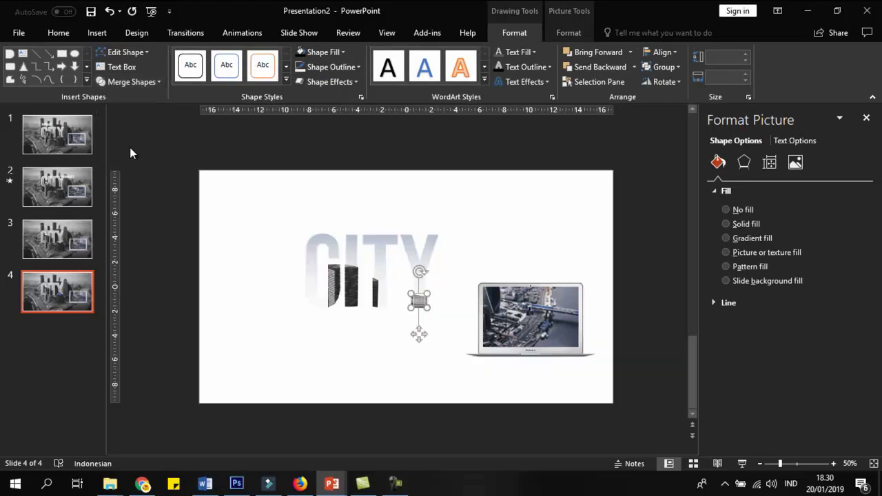
- Paste the Y piece onto slide 3 and delete the working slide 4
left_click(57, 239)
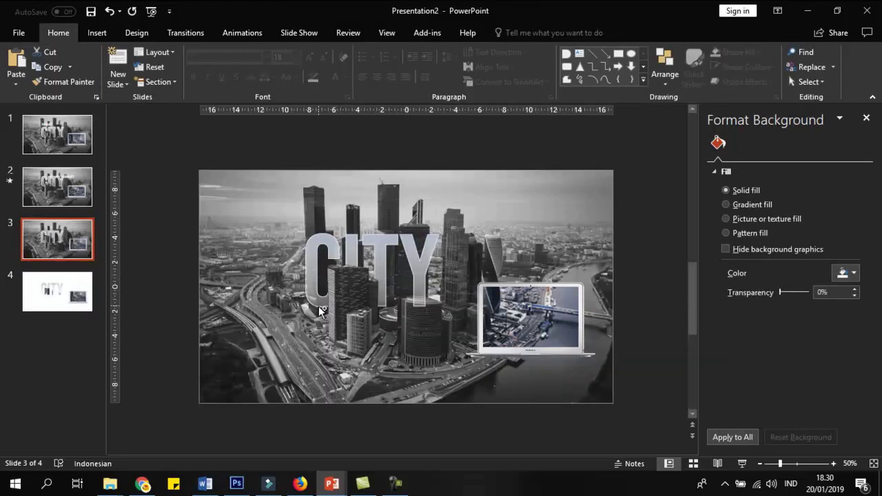
key("ctrl+v")
left_click(487, 380)
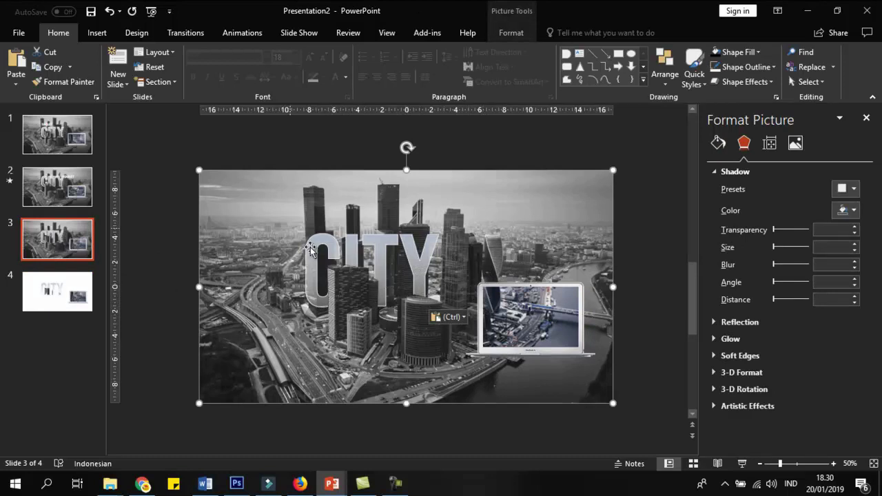
left_click(51, 289)
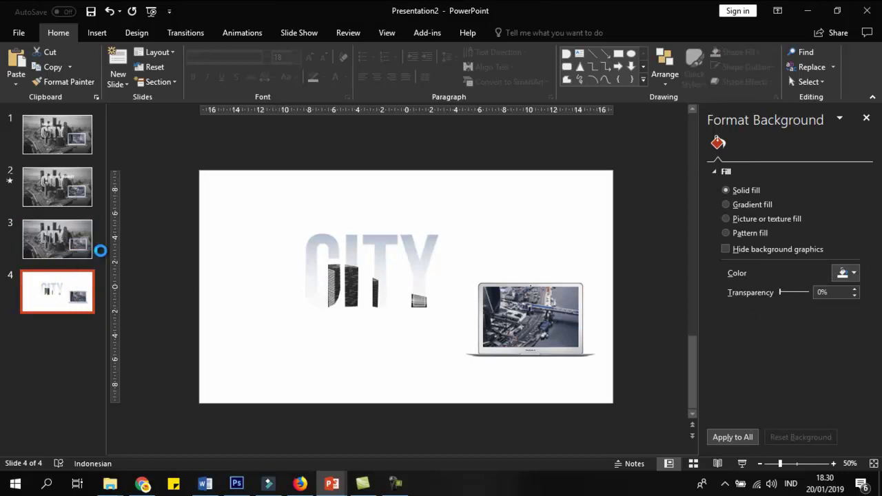
key("Delete")
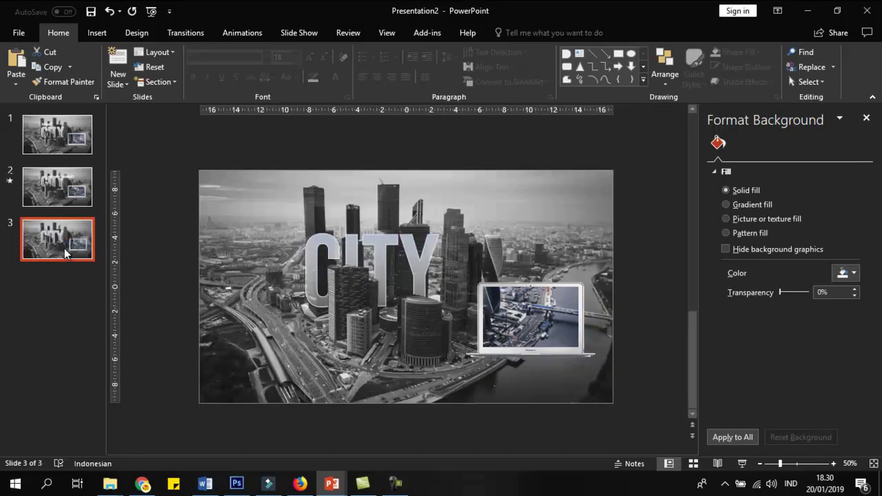
scroll(241, 328, "up", 3)
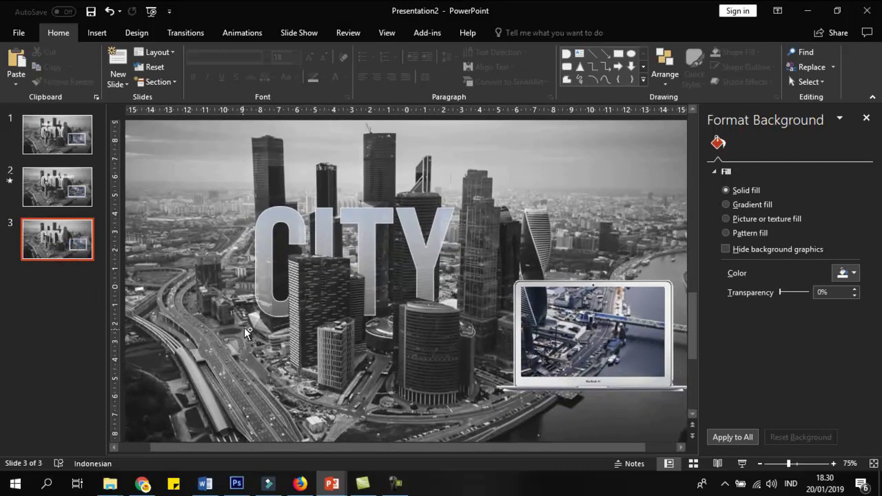
- Add a white 'SMART' text box in Raleway 44 just above CITY
left_click(97, 33)
left_click(583, 81)
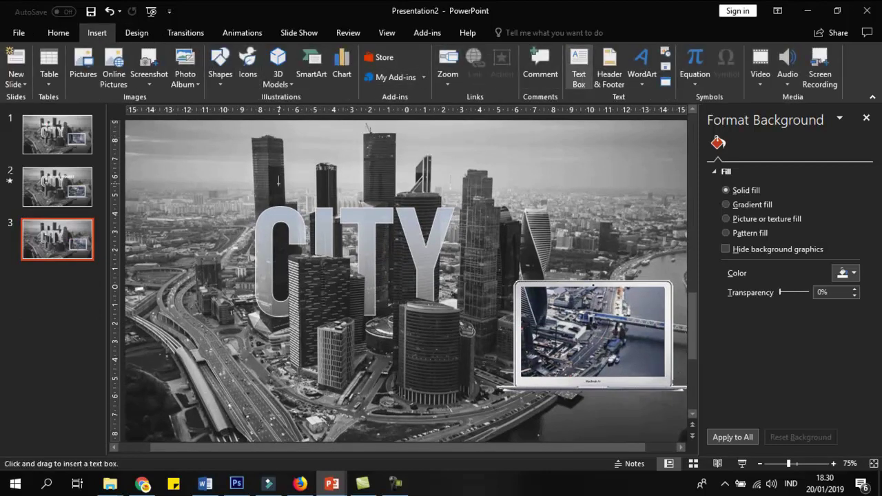
left_click(266, 192)
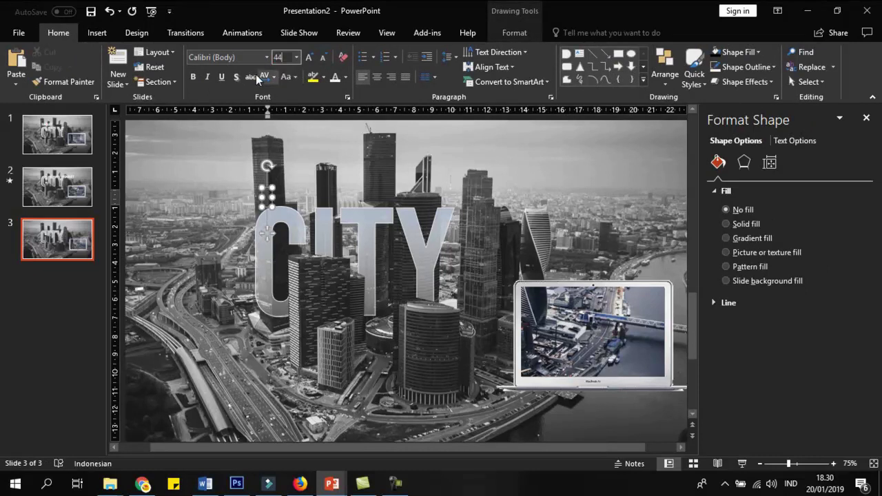
type("44")
left_click(243, 58)
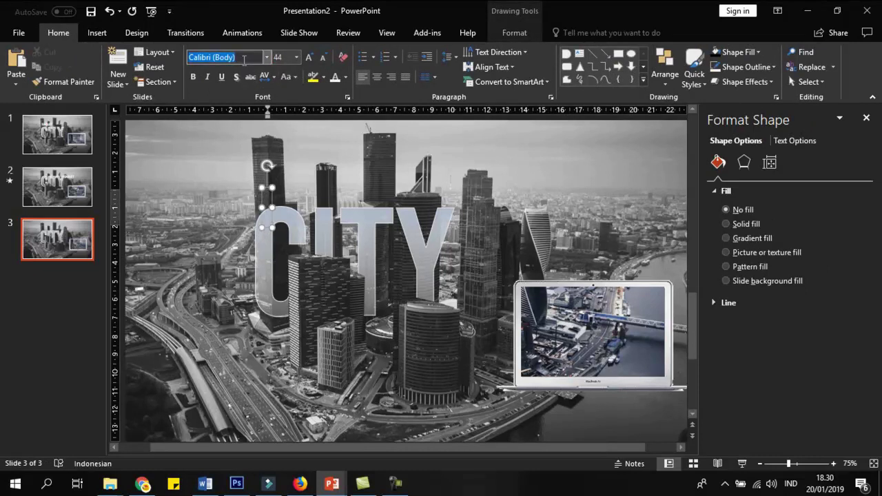
type("Raleway")
key("Return")
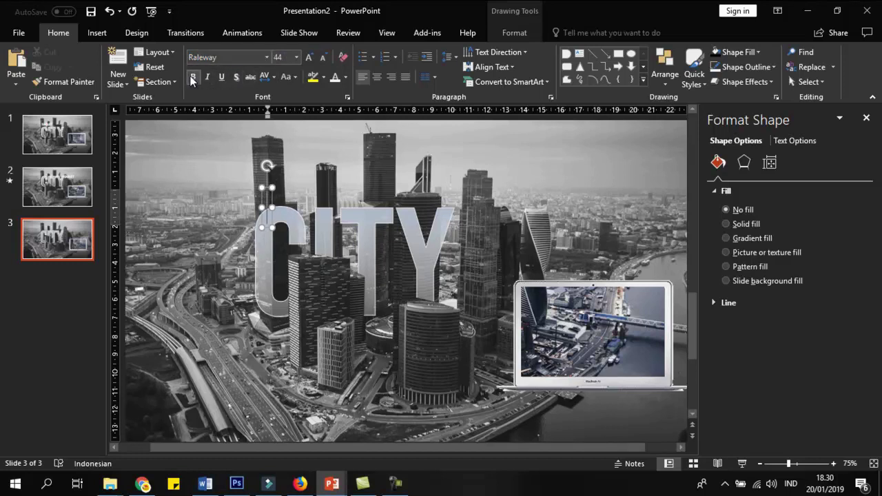
type("SMART")
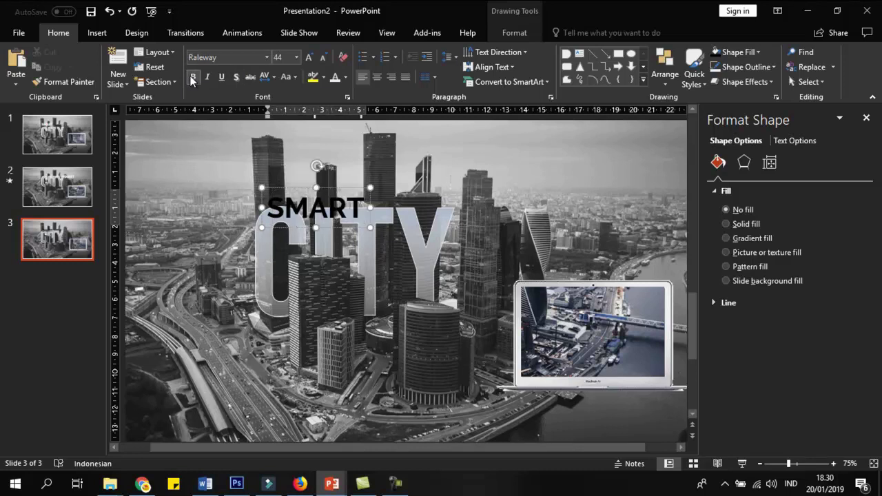
key("ctrl+a")
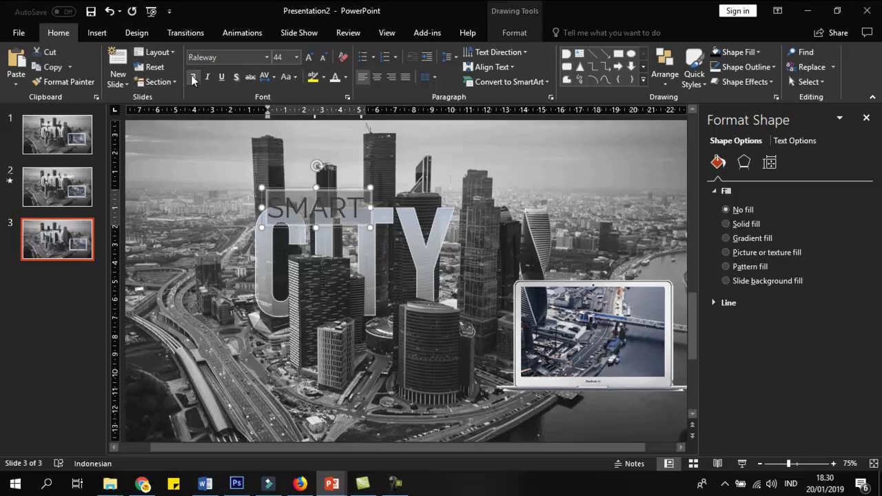
left_click(333, 78)
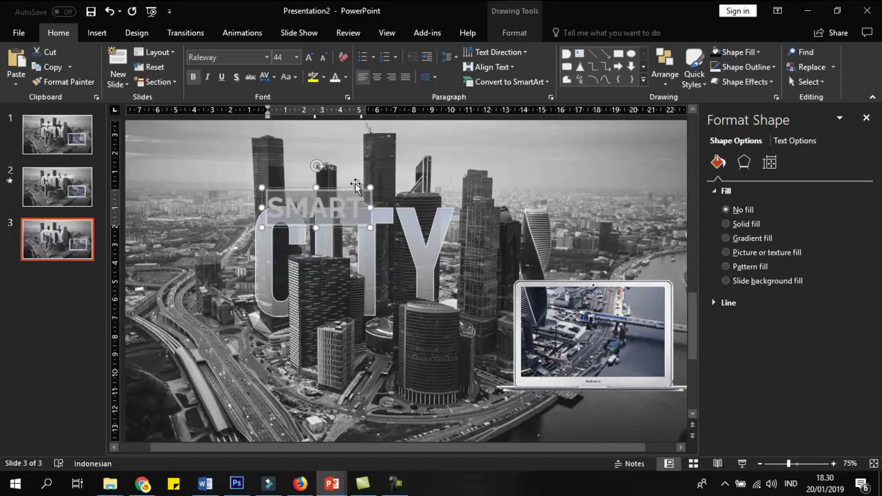
left_click_drag(342, 188, 334, 172)
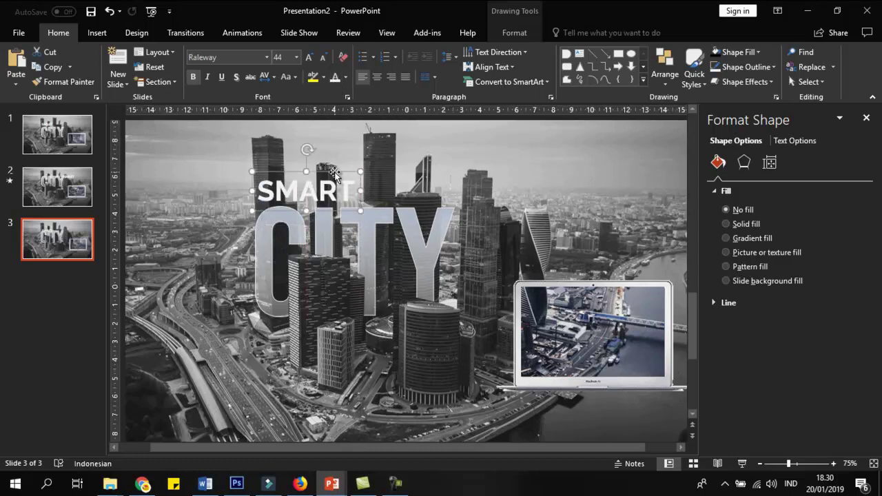
- Give the SMART text the Offset: Top shadow preset
left_click(749, 168)
left_click(846, 208)
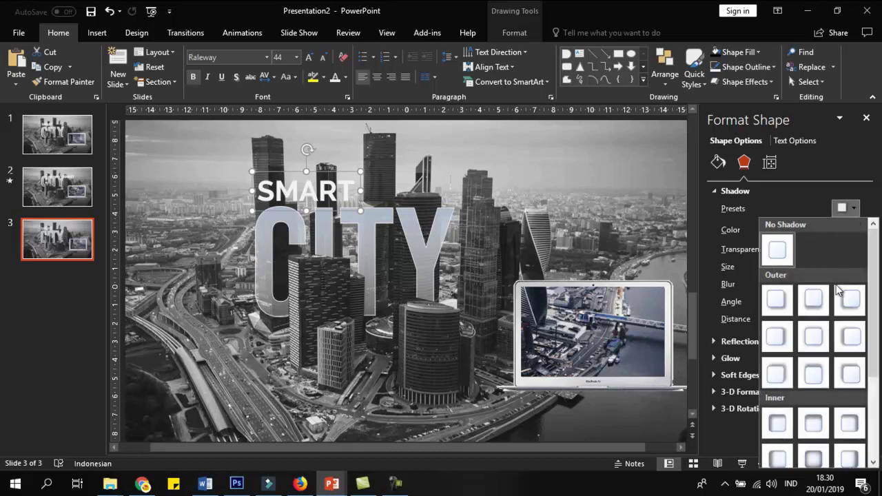
left_click(813, 373)
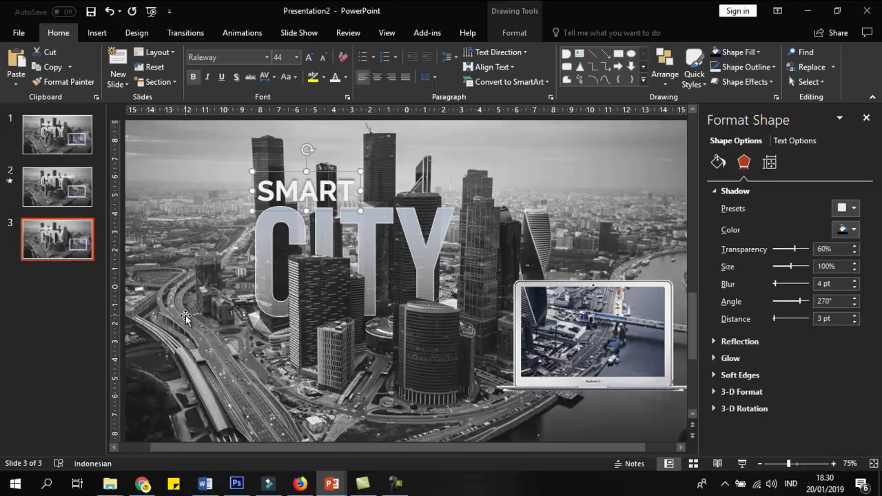
left_click(184, 315)
left_click(66, 255)
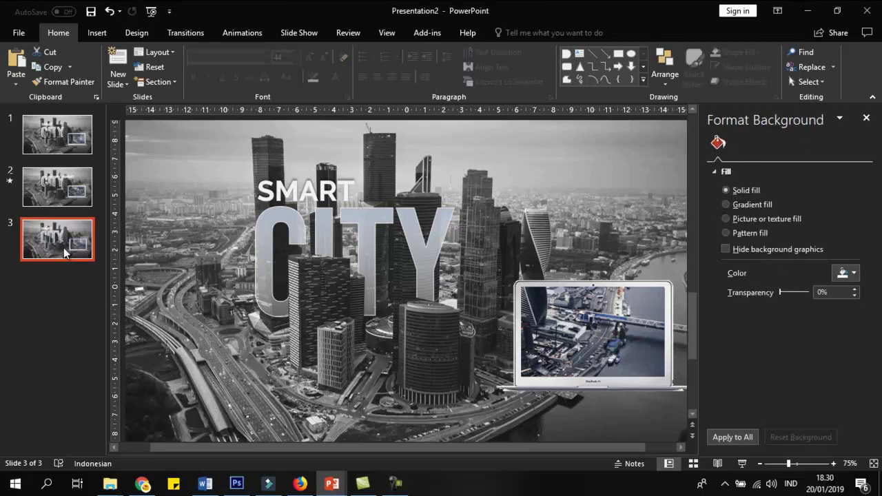
- Duplicate slide 3 and, on new slide 4, nudge SMART right beside CITY
key("Return")
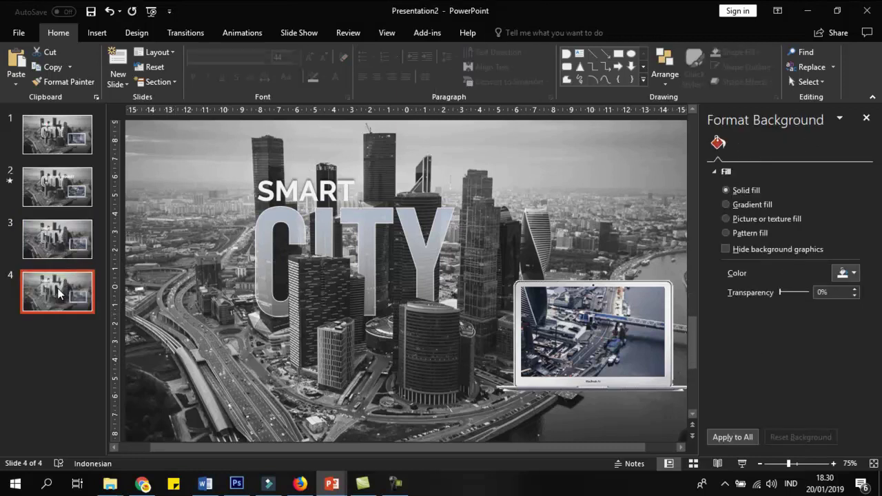
left_click(333, 180)
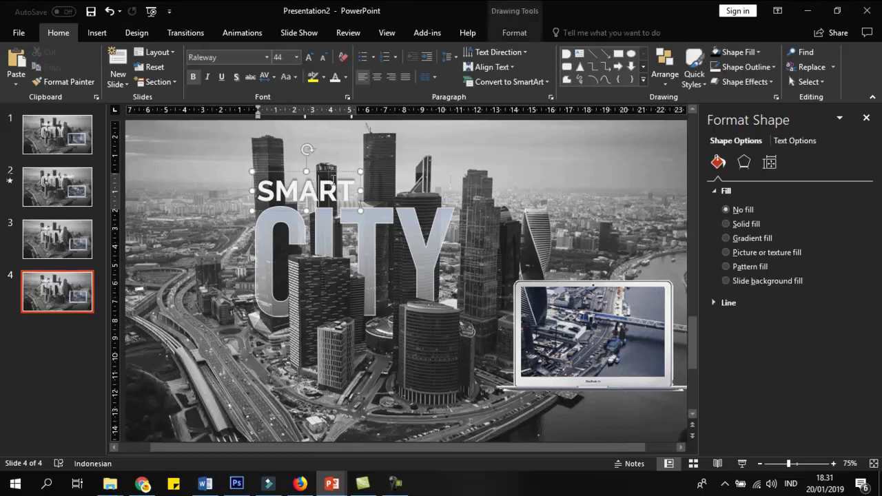
left_click(335, 175)
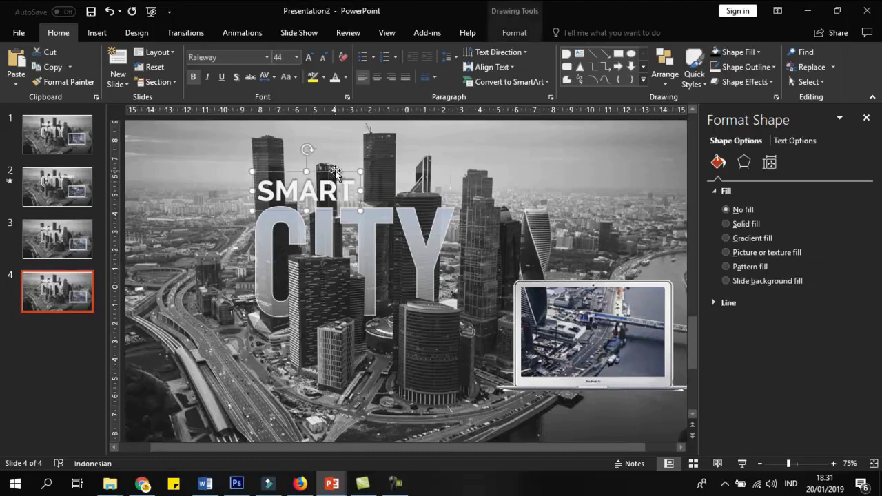
key("Right")
key("Right")
key("Right")
key("Right")
key("Right")
key("Right")
key("Right")
key("Right")
key("Right")
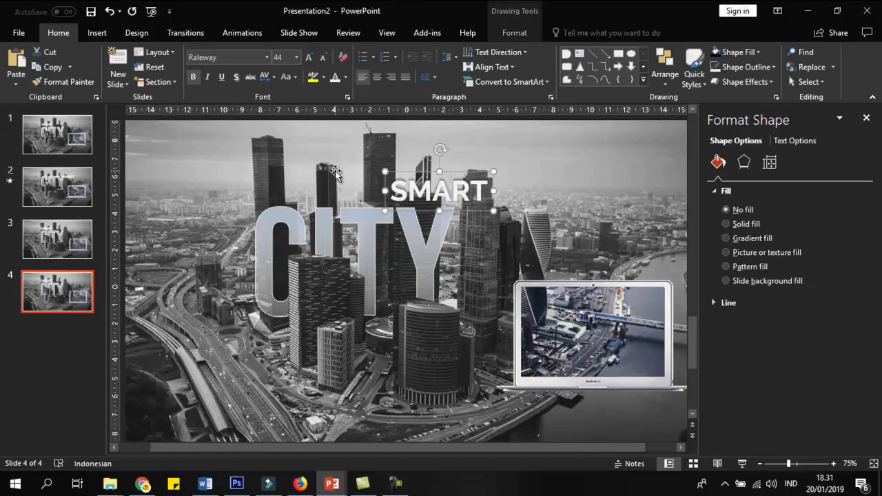
key("Right")
key("Right")
key("Right")
key("Right")
key("Right")
key("Right")
key("Right")
key("Right")
key("Right")
key("Right")
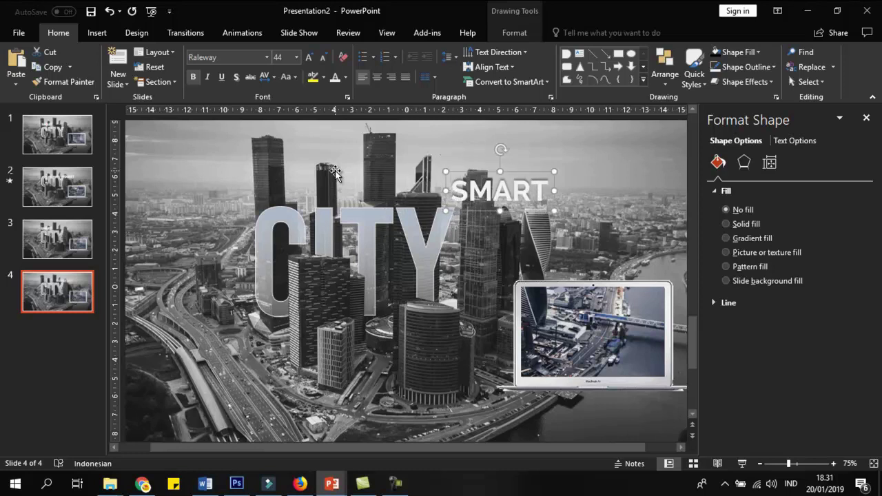
key("Right")
key("Right")
key("Right")
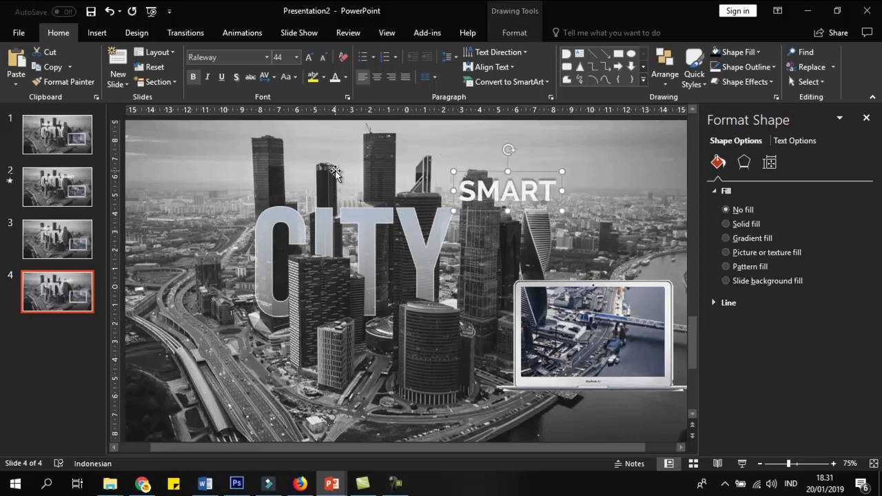
- Raise the CITY lettering slightly higher over the skyline
left_click(360, 221)
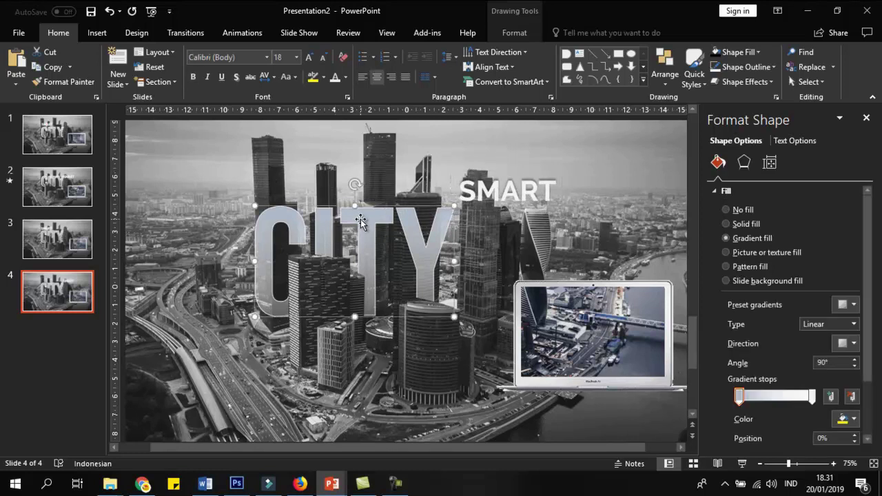
key("Up")
key("Up")
key("Up")
key("Up")
key("Up")
key("Up")
key("Up")
key("Up")
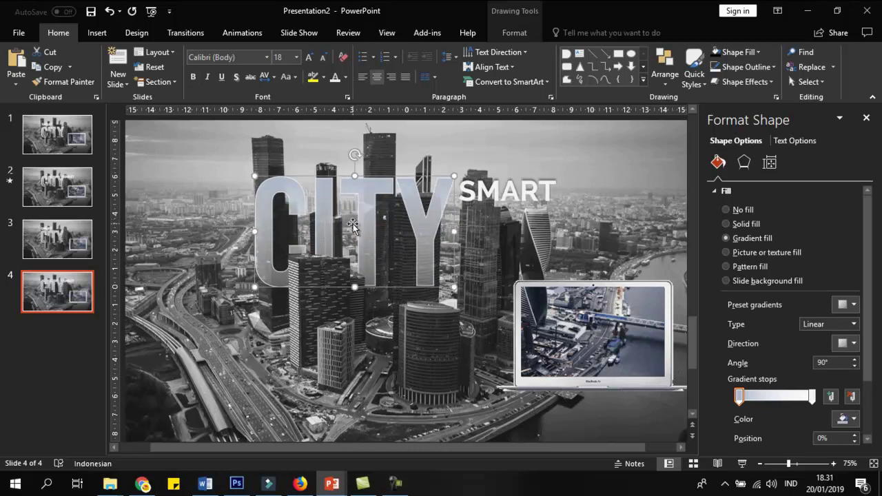
left_click(576, 325)
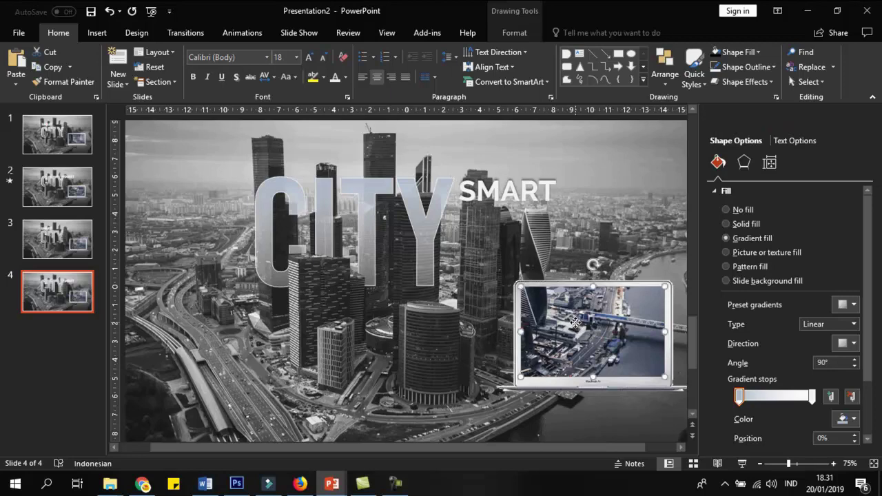
- Re-crop the laptop-screen picture, enlarging it at both corners for a closer city view
left_click(510, 32)
left_click(730, 61)
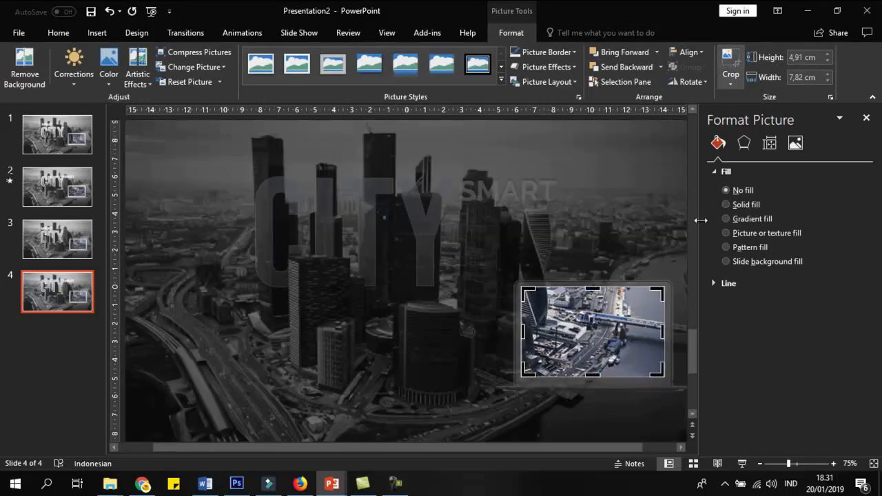
scroll(629, 286, "down", 2)
scroll(594, 257, "down", 1)
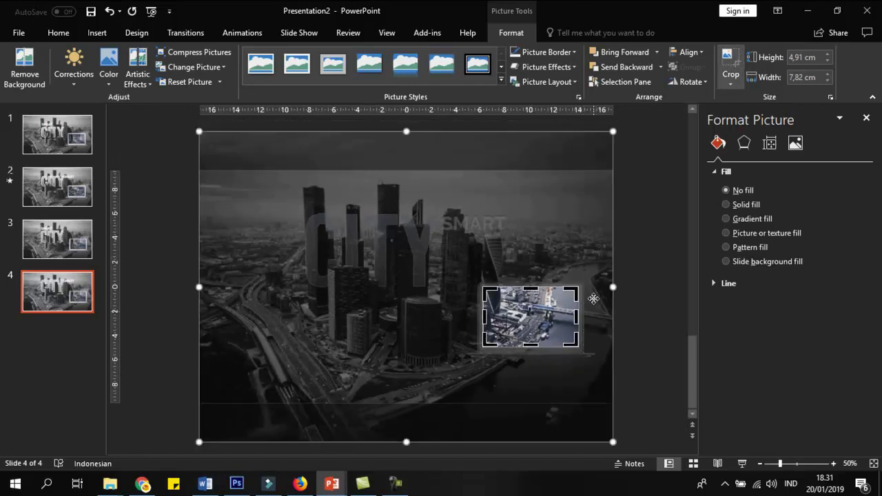
scroll(593, 296, "down", 2)
scroll(580, 306, "up", 1)
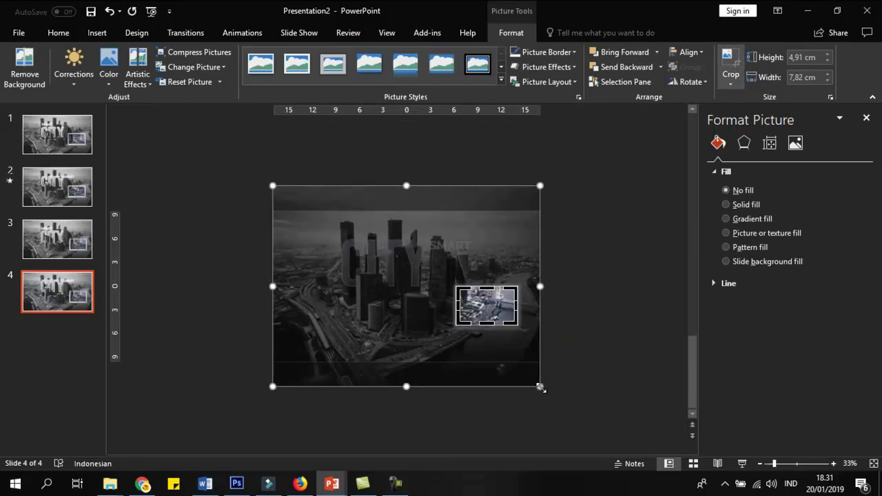
left_click_drag(541, 388, 595, 428)
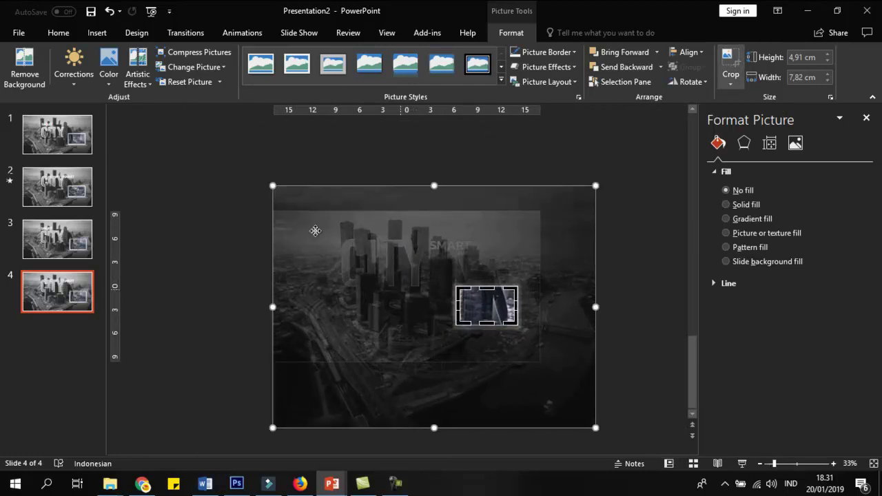
left_click_drag(273, 185, 139, 97)
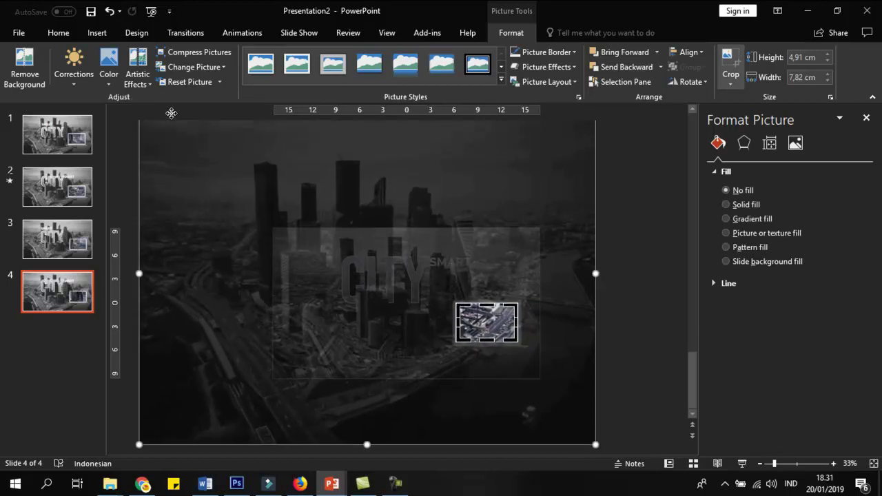
left_click(731, 59)
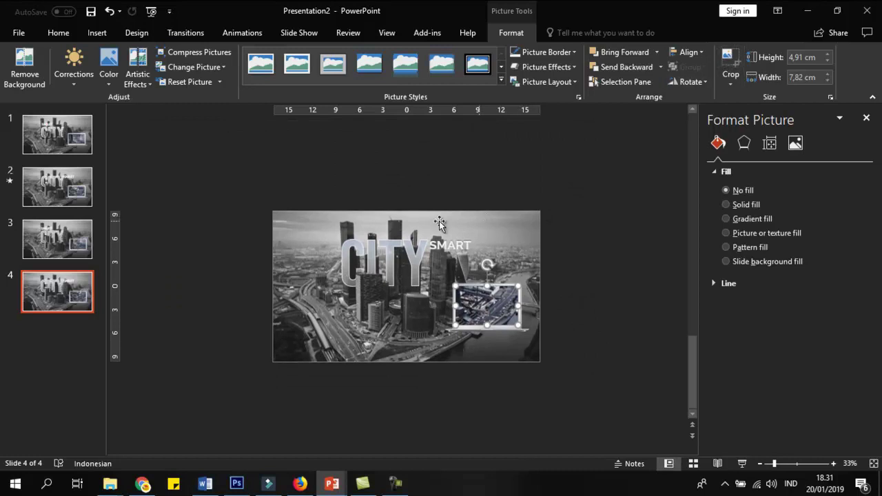
left_click(183, 34)
- Apply Morph to slide 4 and preview the slide show through slide 4
left_click(125, 68)
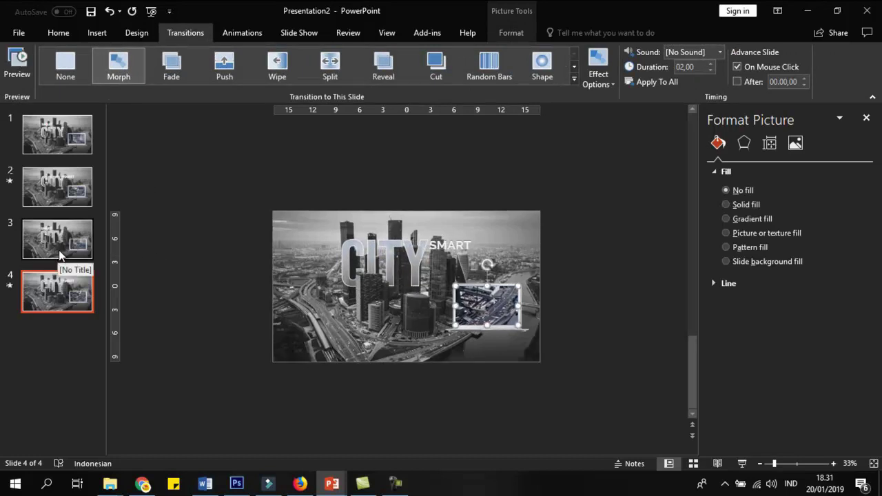
left_click(742, 463)
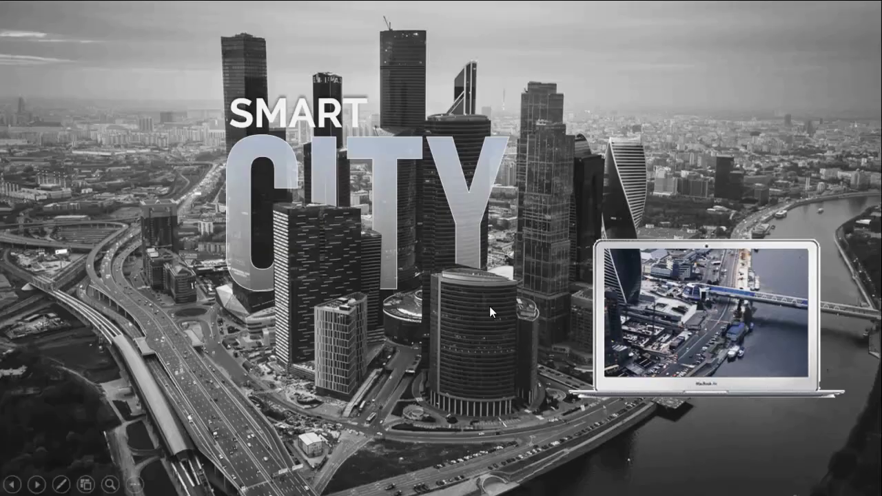
left_click(337, 237)
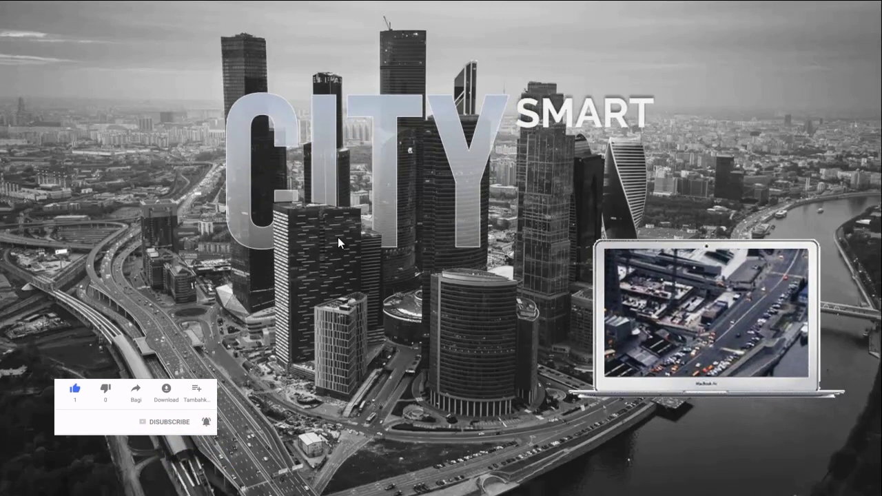
key("Escape")
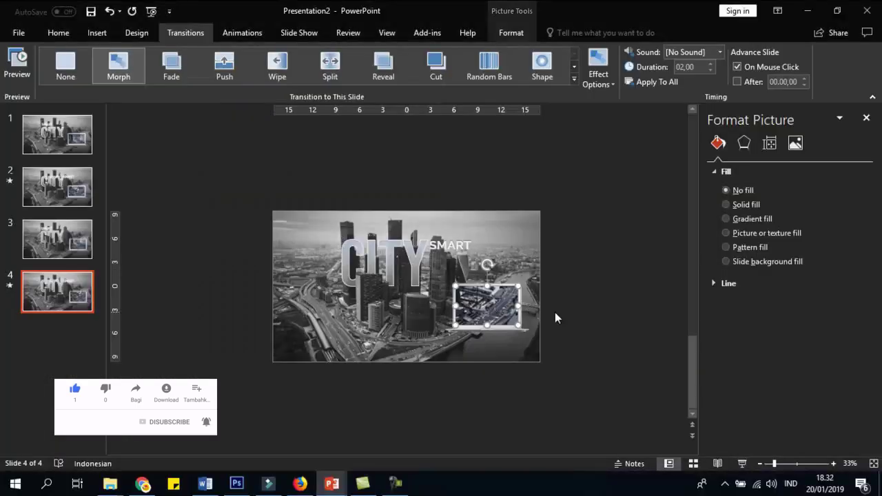